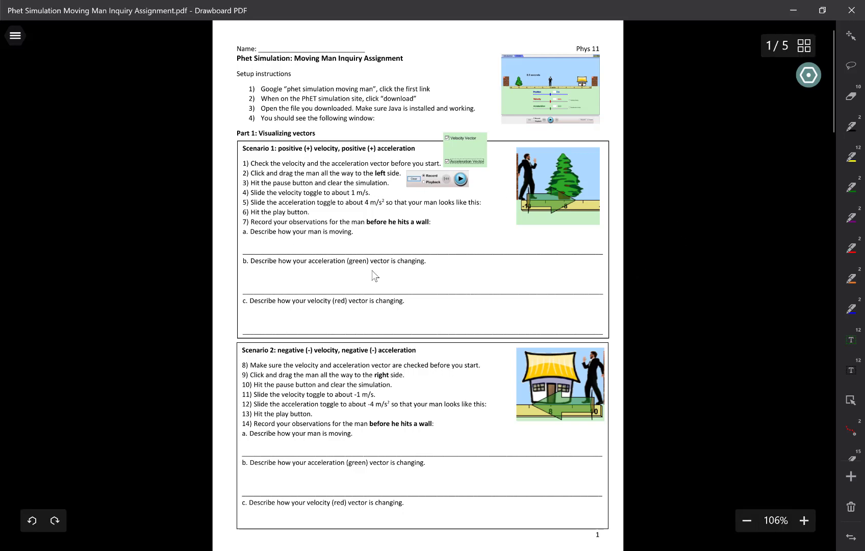
Look through all five pages of the Moving Man assignment PDF and return to its first page.
scroll(489, 235, "down", 15)
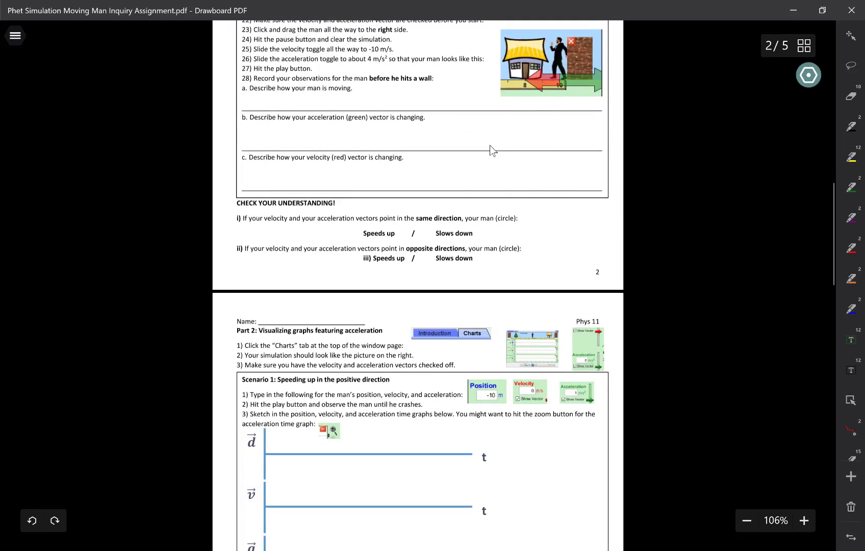
scroll(489, 152, "down", 2)
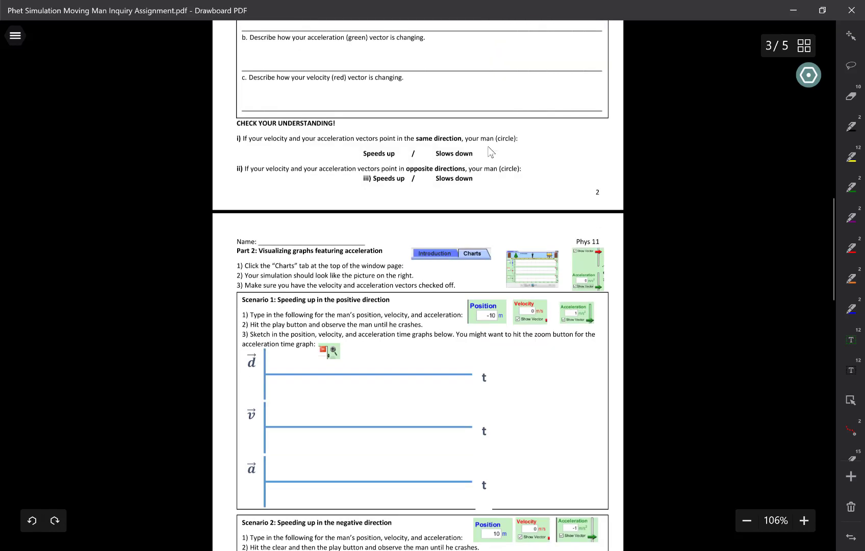
scroll(489, 152, "down", 4)
scroll(489, 152, "down", 1)
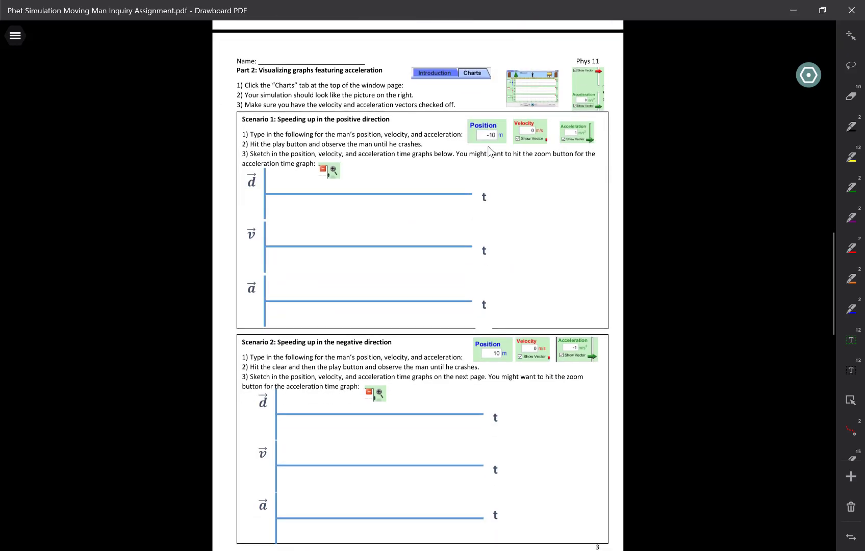
scroll(489, 152, "down", 1)
scroll(487, 149, "up", 2)
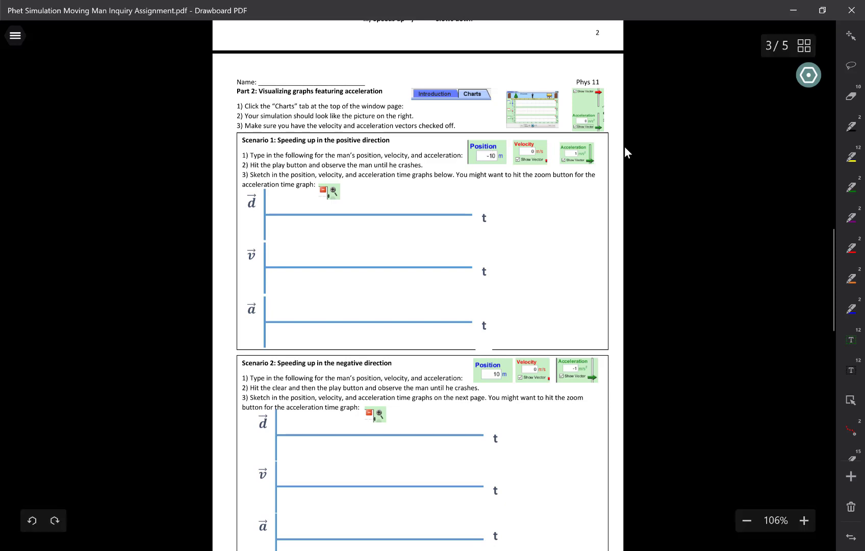
scroll(623, 190, "down", 20)
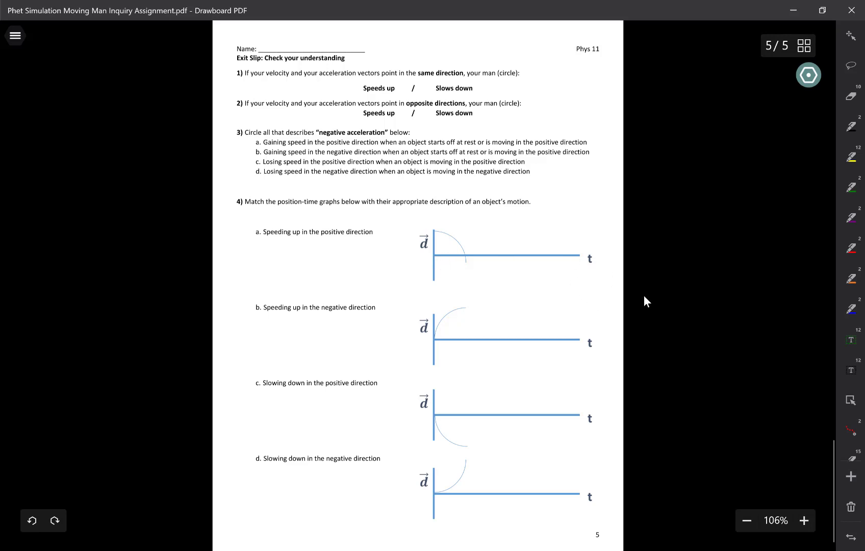
key("Home")
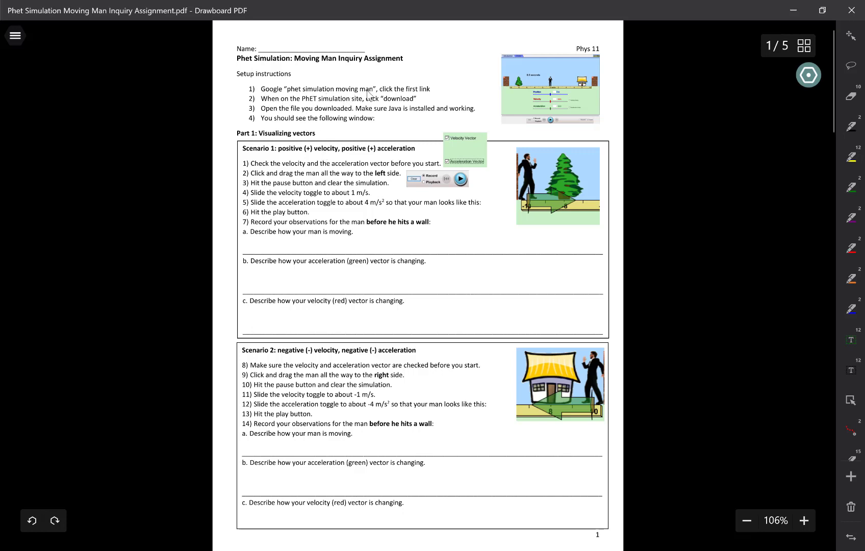
Switch to Google Chrome, search for "phet simulation moving man" and open the phet.colorado.edu result.
key("alt+Tab")
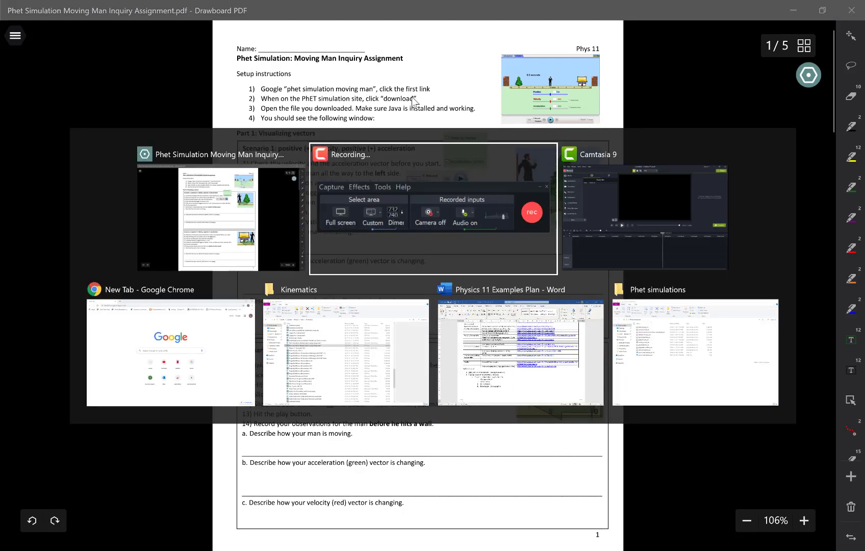
key("Tab")
key("Tab")
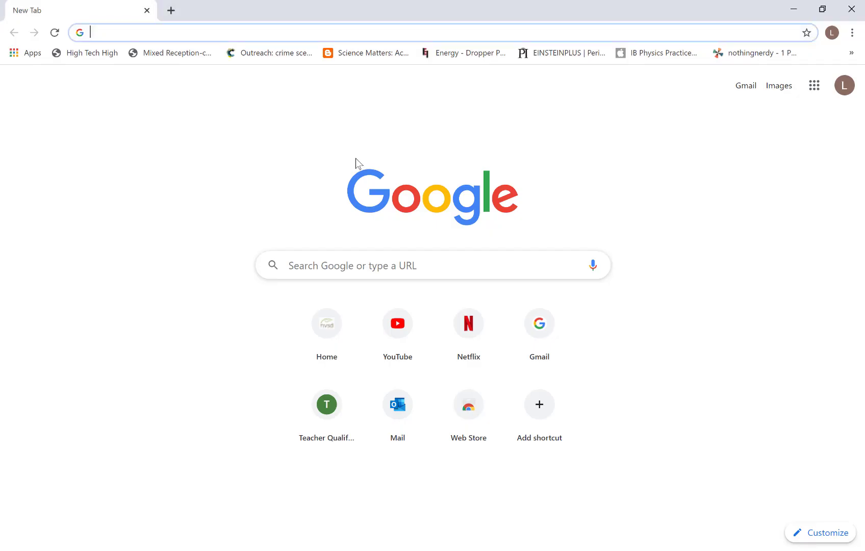
key("alt+Tab")
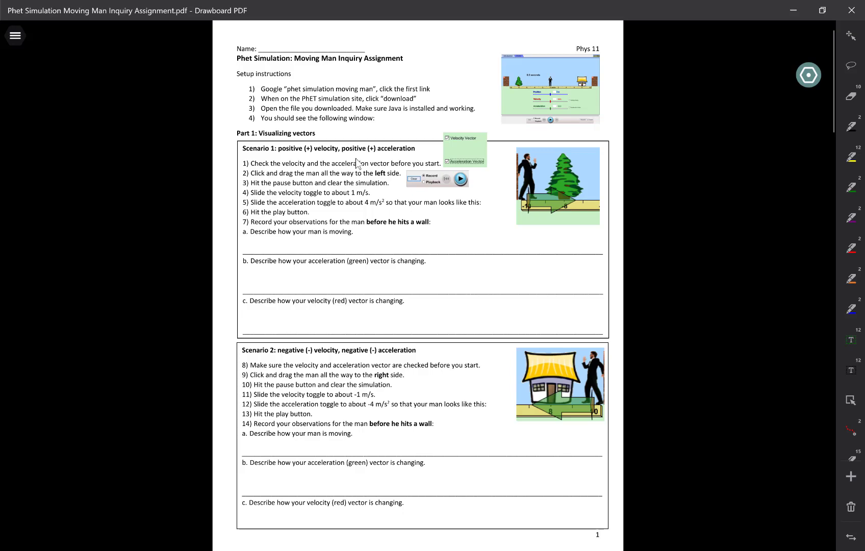
key("alt+Tab")
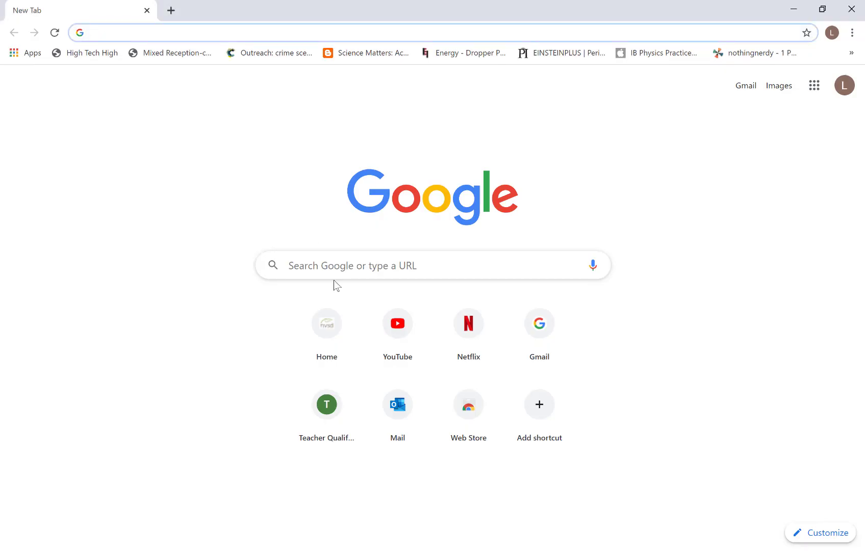
left_click(355, 254)
type("phet")
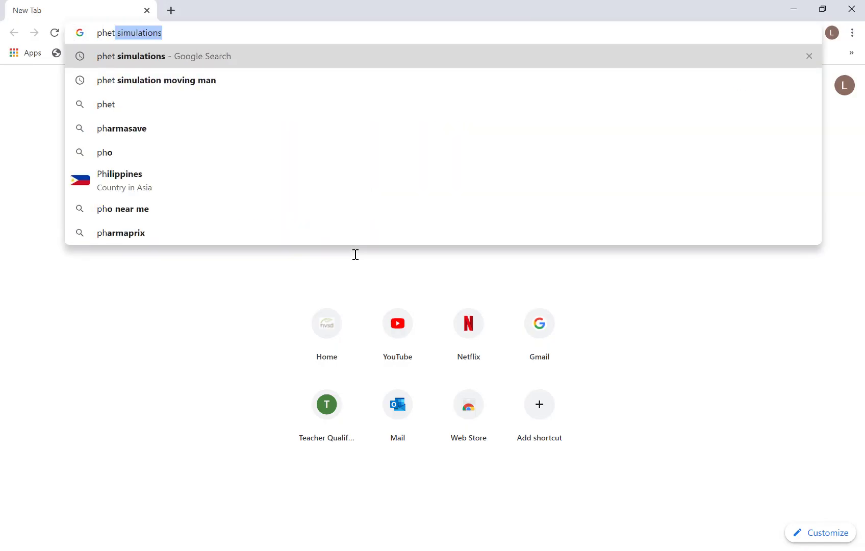
key("BackSpace")
type("m")
key("BackSpace")
type("simu")
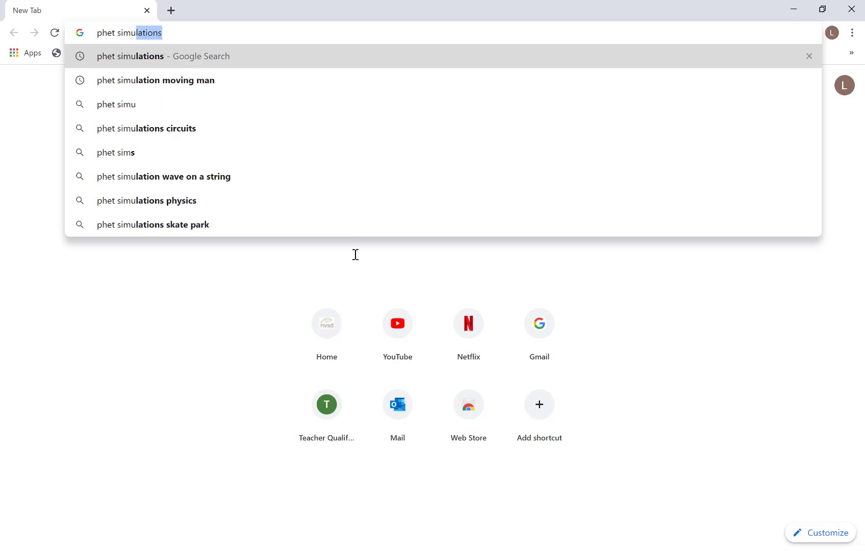
type("lation moving man")
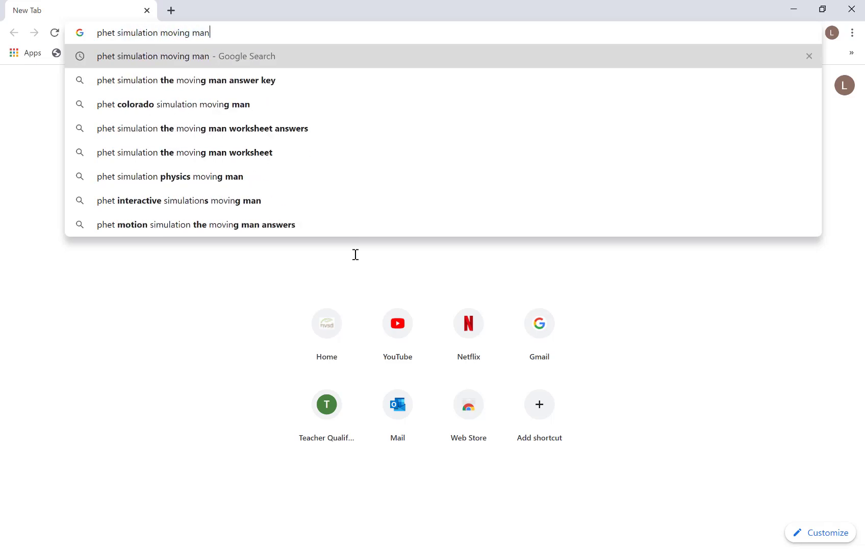
key("Return")
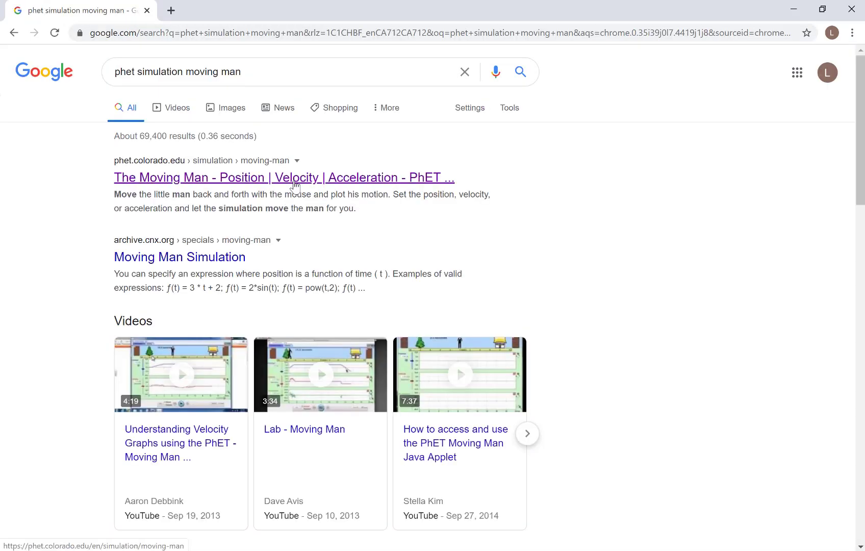
left_click(288, 179)
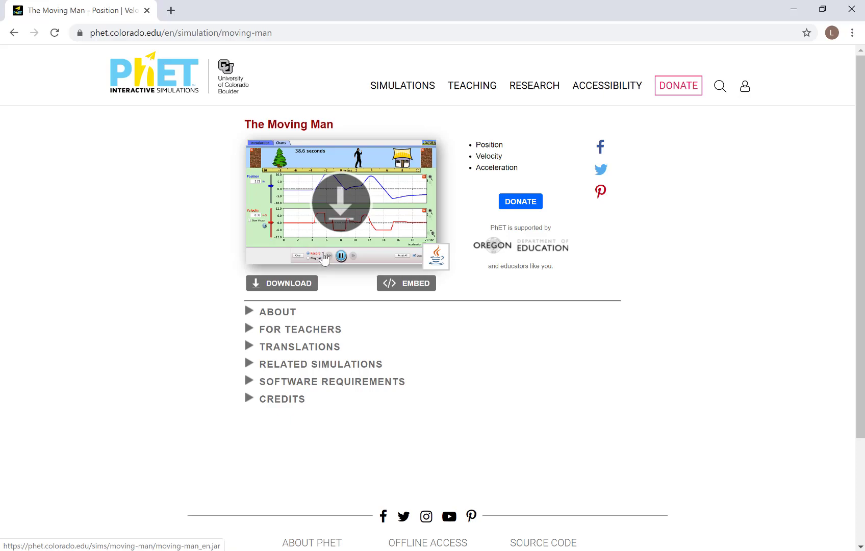
Download the Moving Man simulation as the assignment instructs, keep the moving-man_en (1).jar file and launch it.
key("alt+Tab")
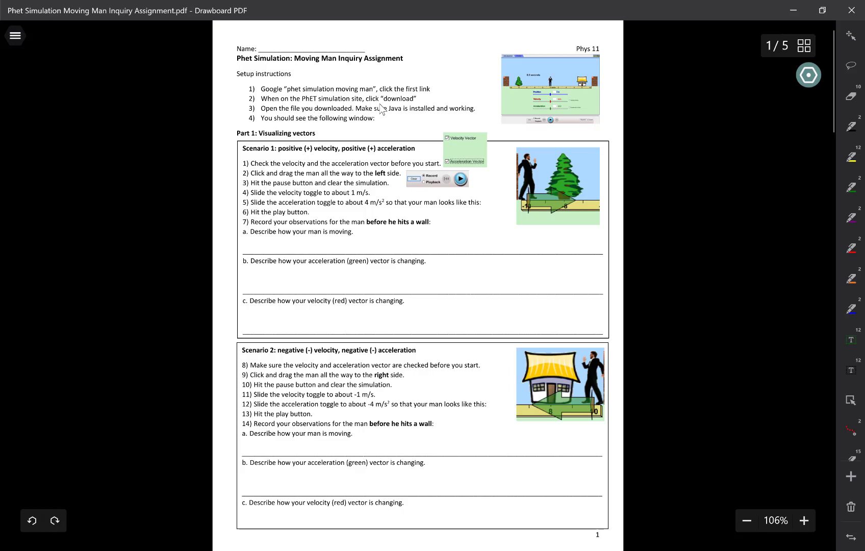
key("alt+Tab")
left_click(290, 288)
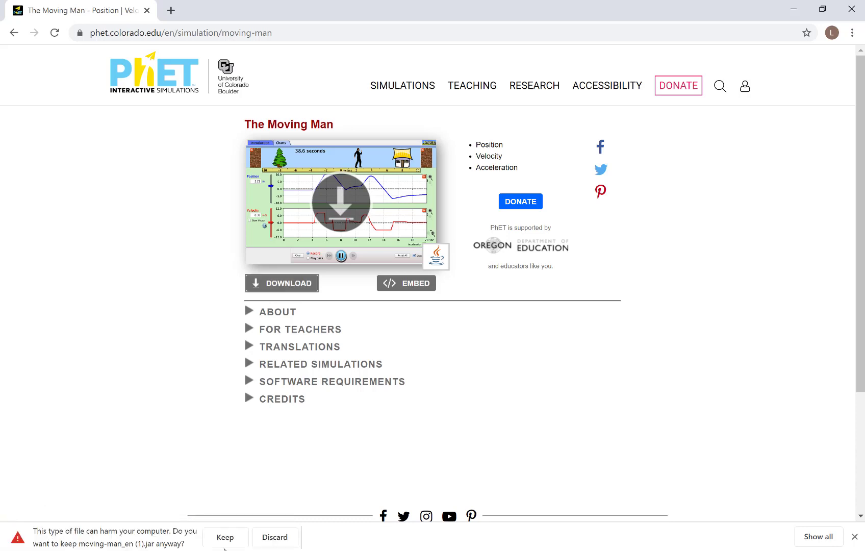
left_click(225, 537)
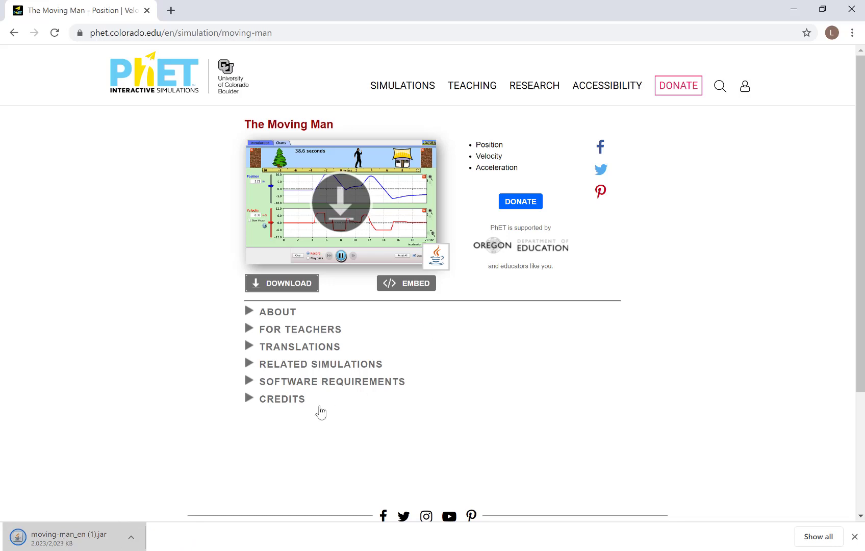
left_click(71, 537)
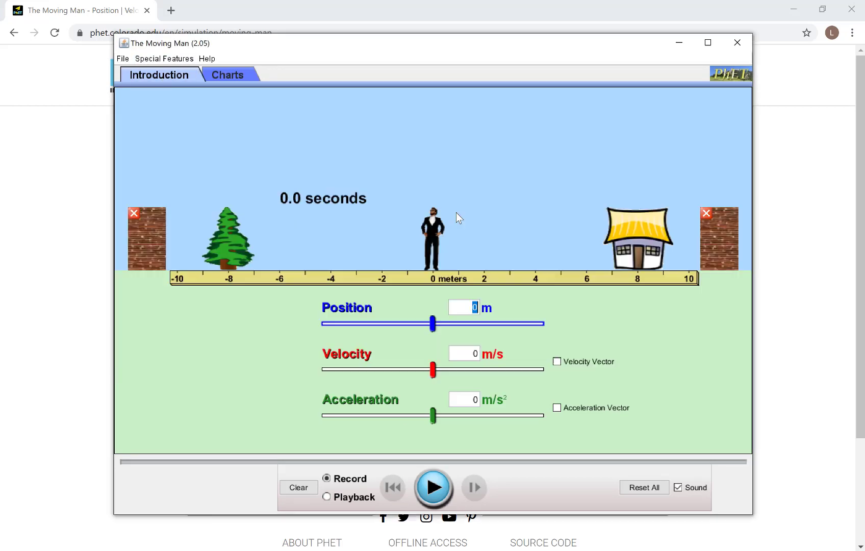
Consult the assignment PDF in Drawboard PDF, then show the velocity and acceleration vectors in the Moving Man simulation.
key("alt+Tab")
key("alt+Tab")
key("alt+Tab")
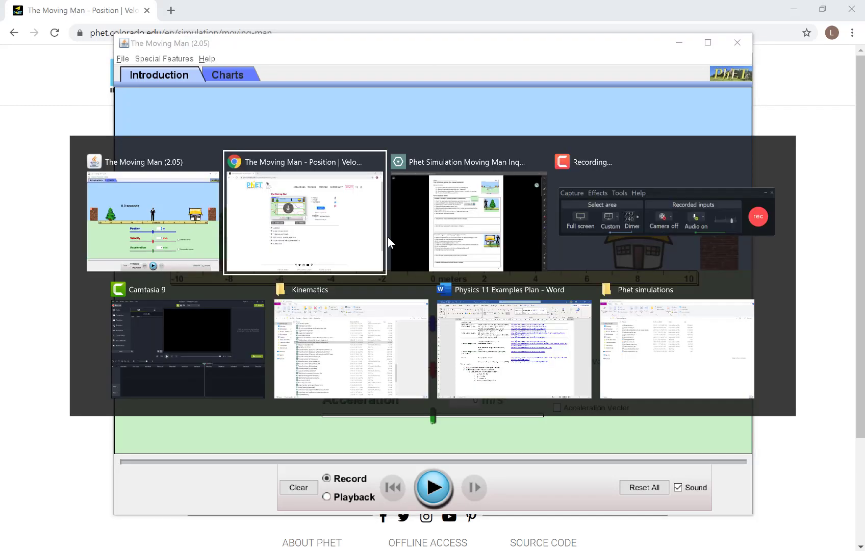
left_click(461, 249)
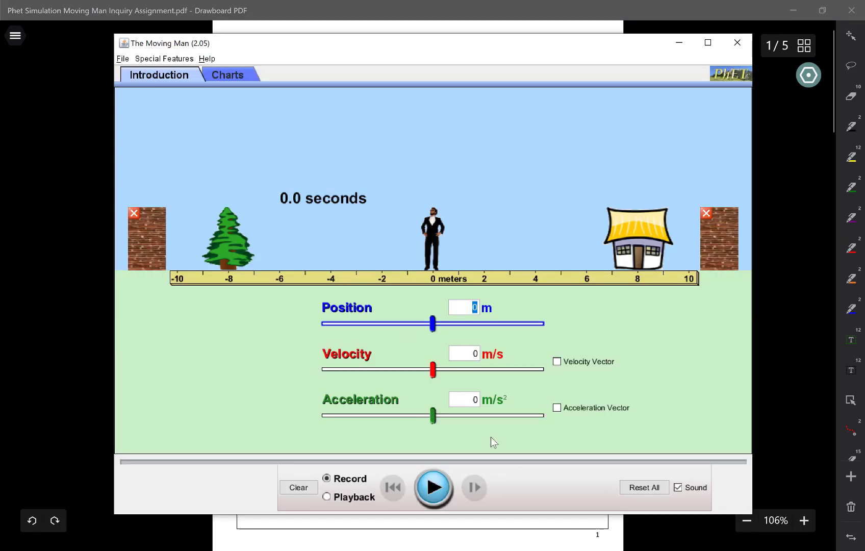
left_click(556, 362)
left_click(557, 407)
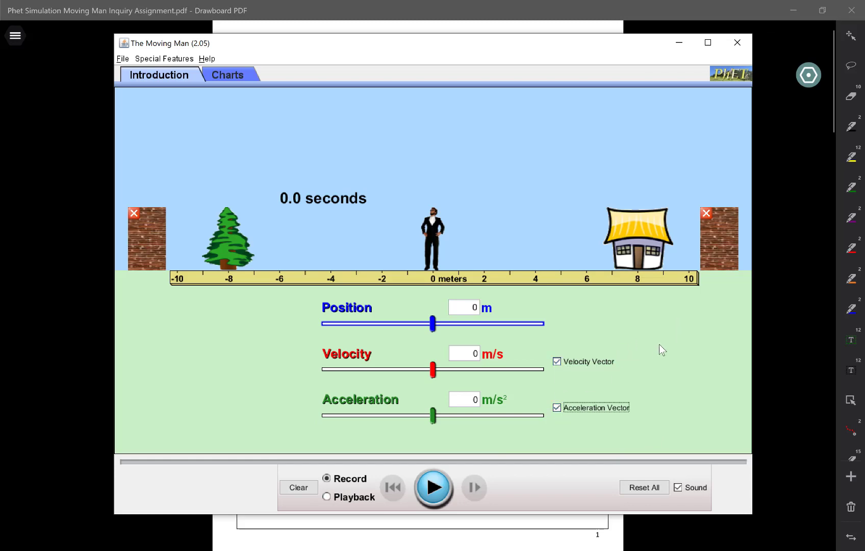
Check the assignment's next instruction and move the man in the simulation to the left wall at -10 m.
key("alt+Tab")
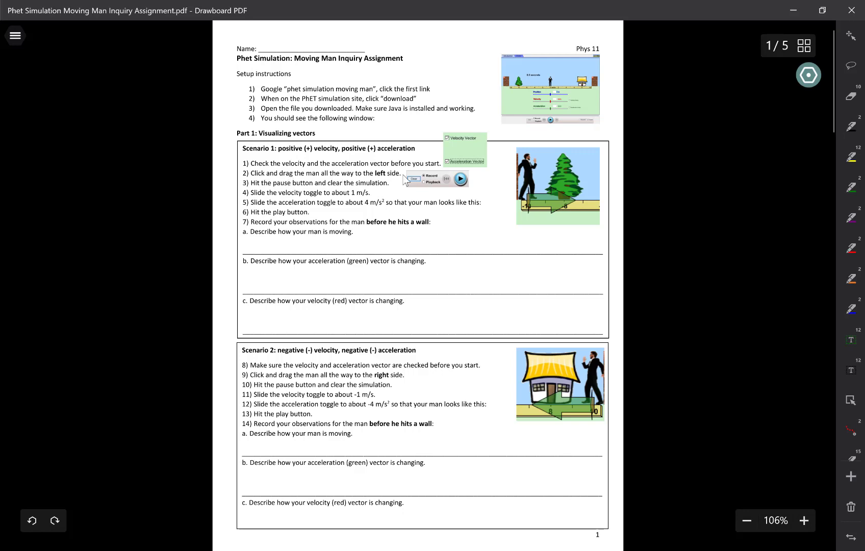
key("alt+Tab")
key("Tab")
key("alt+shift+Tab")
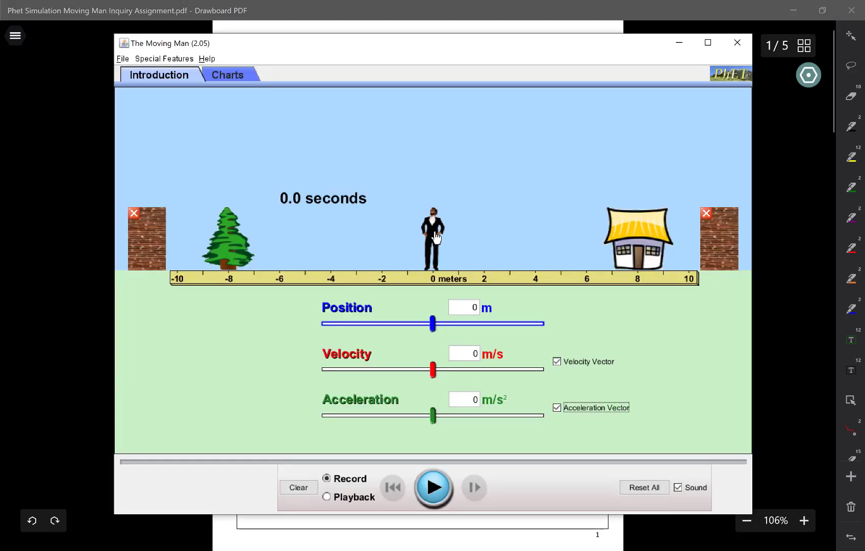
left_click_drag(436, 238, 161, 270)
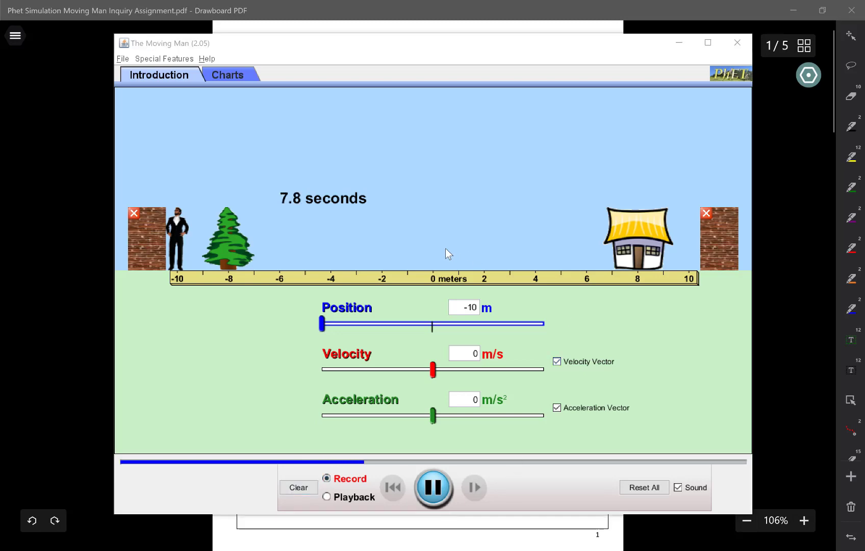
Check the assignment's third instruction, then pause the simulation and clear its recording.
key("alt+Tab")
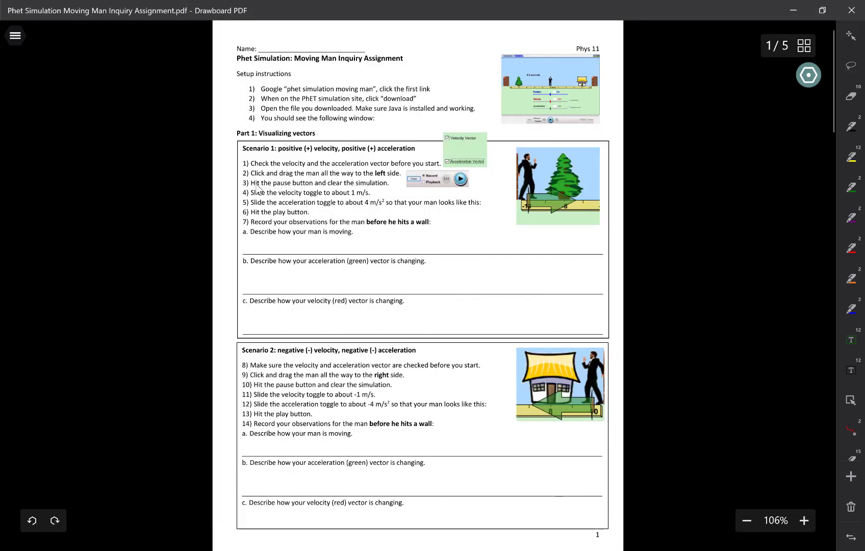
key("alt+Tab")
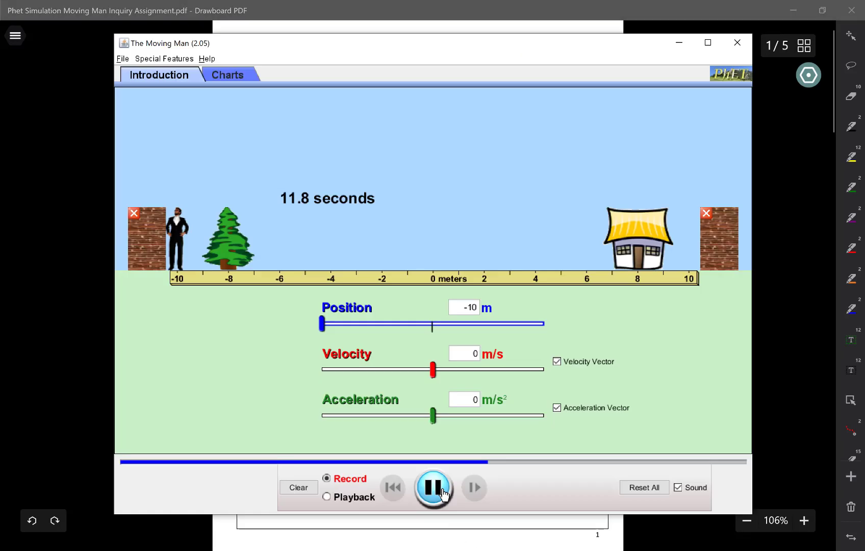
left_click(442, 490)
left_click(299, 488)
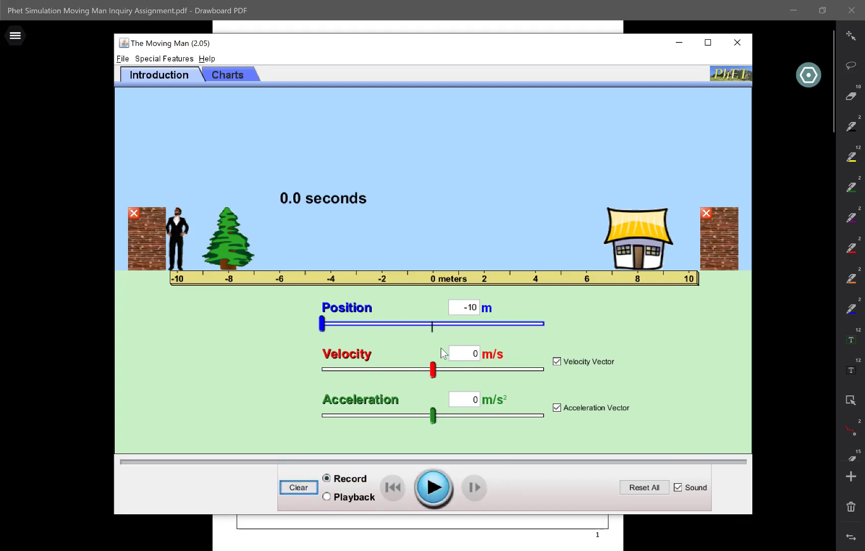
Set the man's velocity to 1 m/s and check the assignment for the acceleration instruction.
key("alt+Tab")
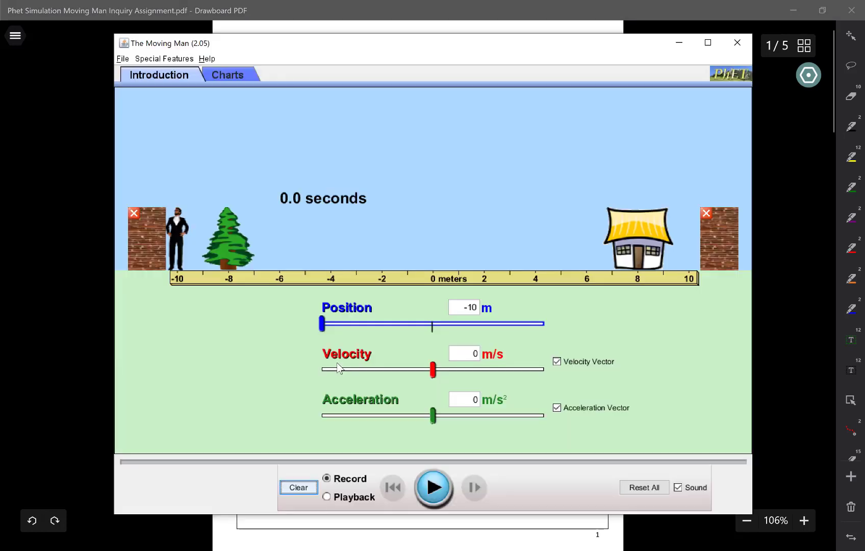
double_click(475, 353)
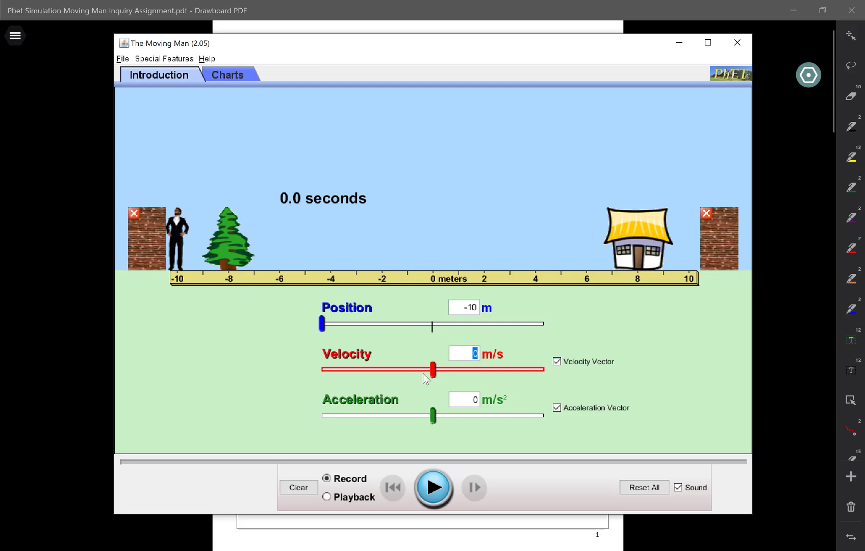
key("alt+Tab")
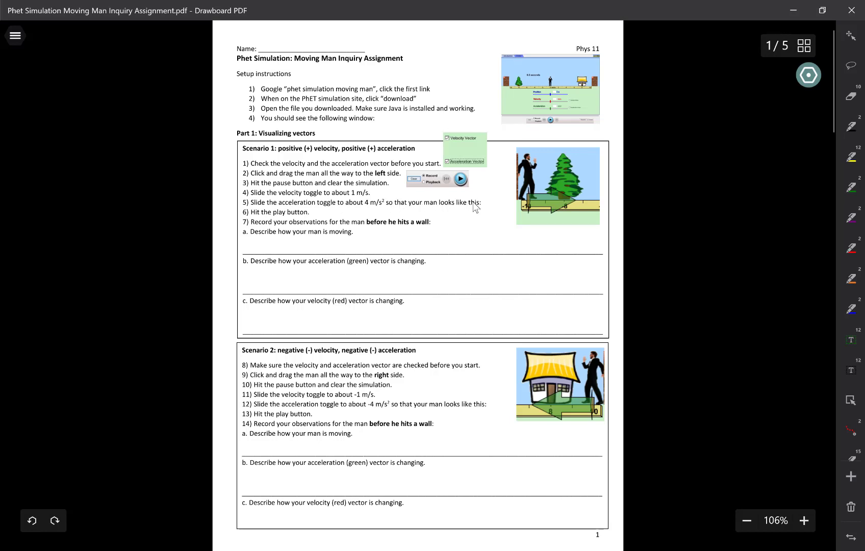
key("alt+Tab")
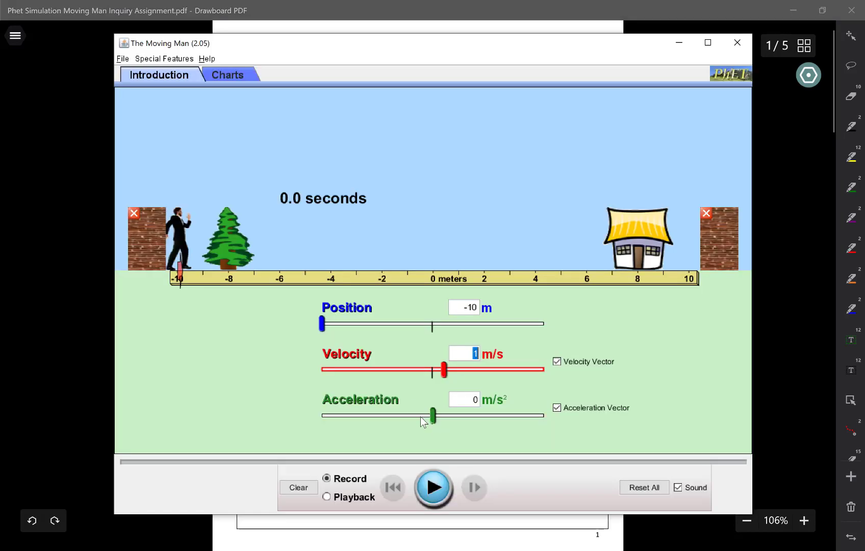
Set the man's acceleration to 4 m/s² and switch back to the assignment in Drawboard PDF.
left_click(473, 400)
type("4")
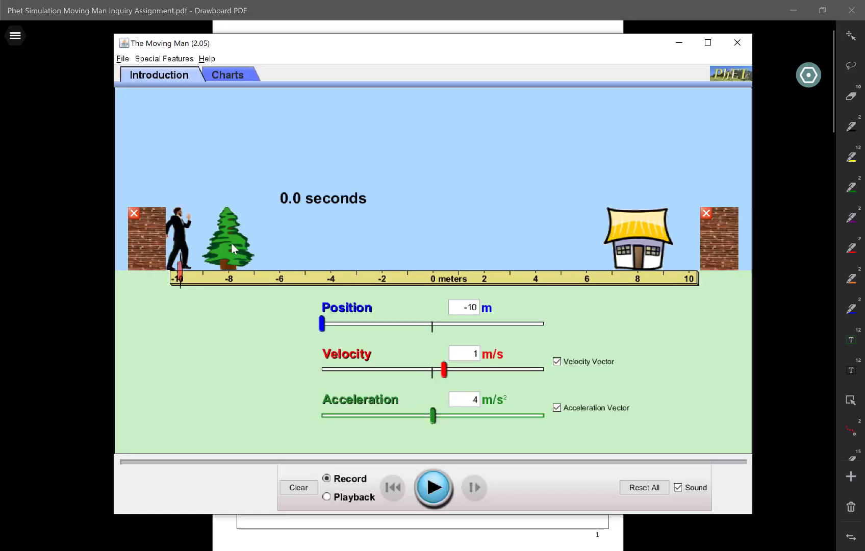
key("Return")
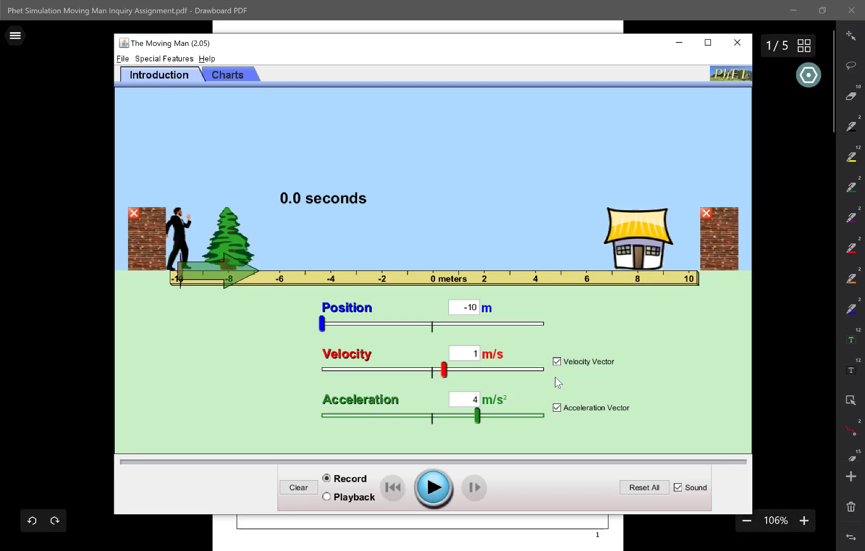
key("alt+Tab")
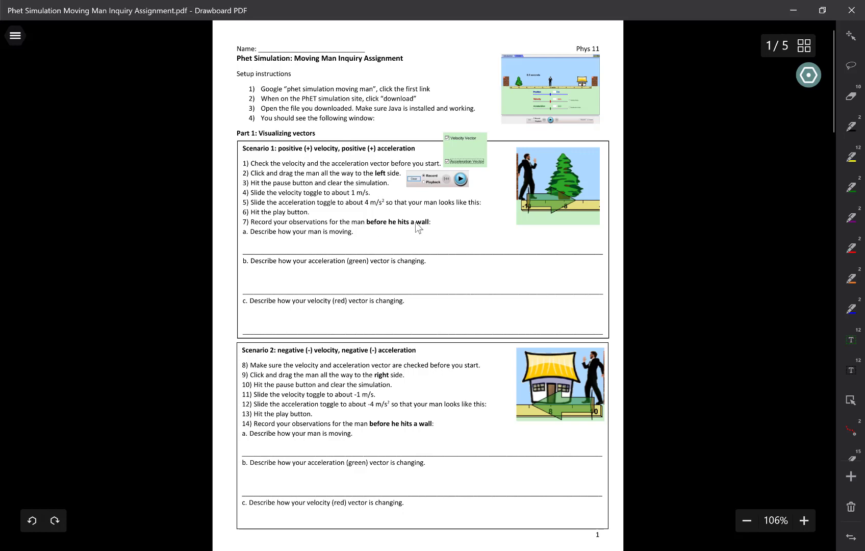
Switch to The Moving Man simulation, play the Scenario 1 setup until the man reaches the opposite wall, and pause it.
key("alt+Tab")
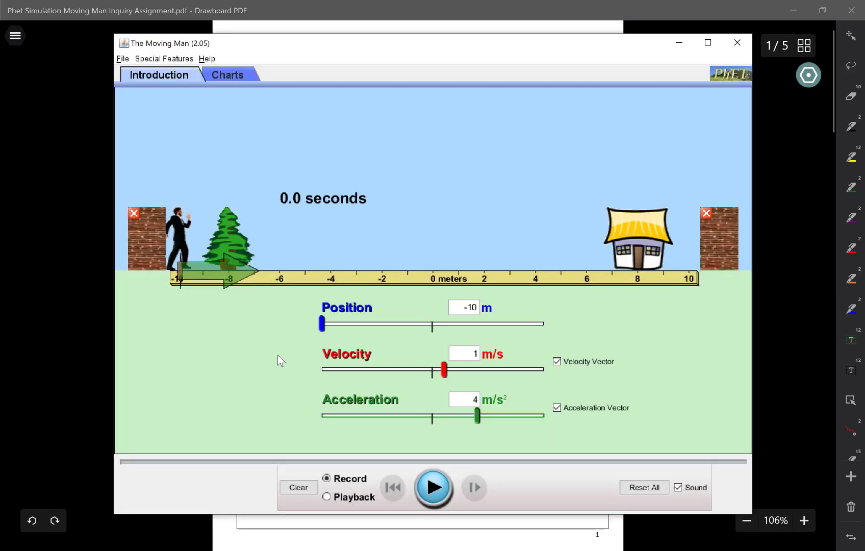
left_click(437, 491)
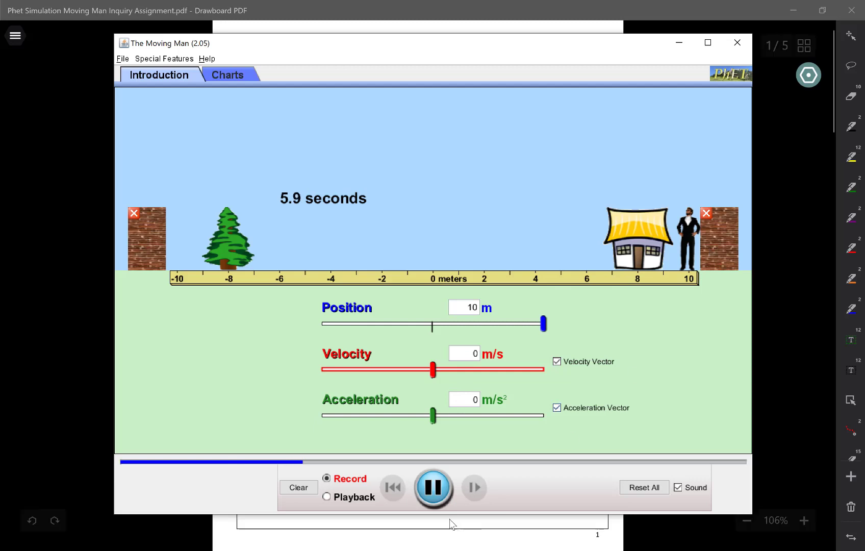
left_click(436, 487)
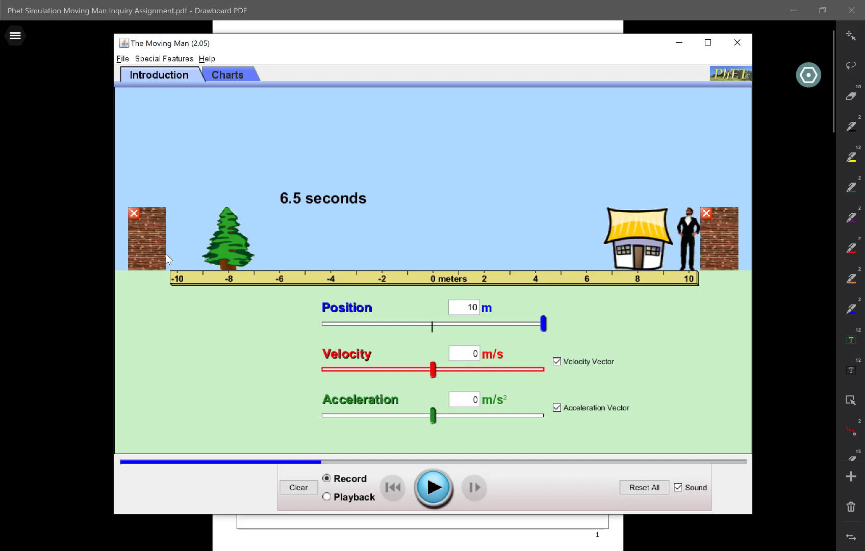
Examine Scenario 1's observation questions on the man's motion and on the acceleration and velocity vectors, comparing them with the paused simulation.
key("alt+Tab")
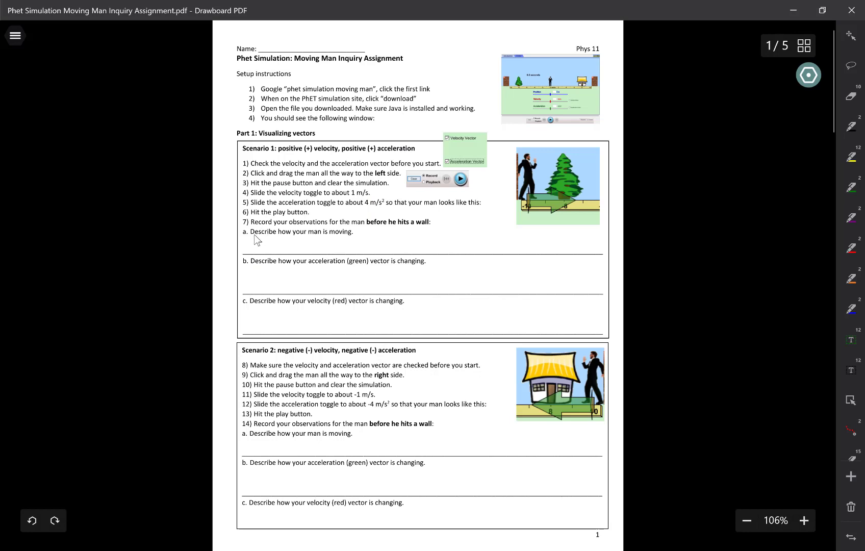
key("alt+Tab")
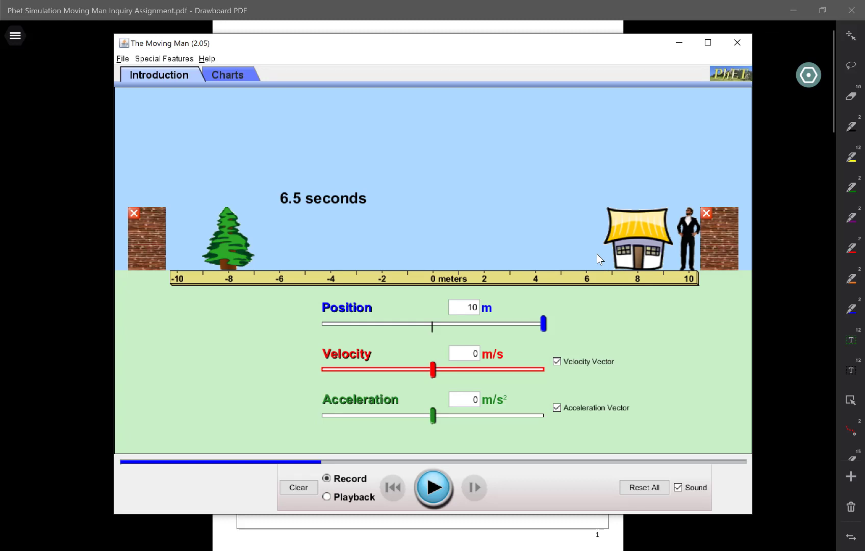
key("alt+Tab")
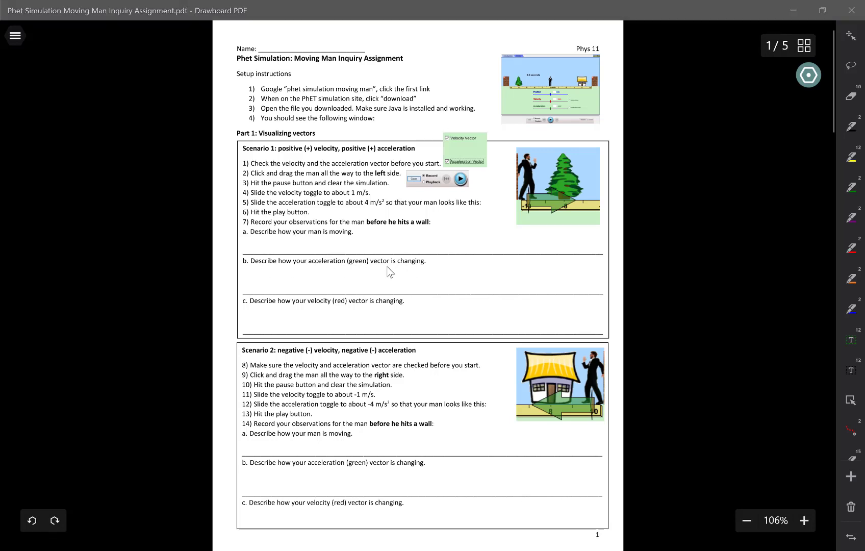
key("alt+Tab")
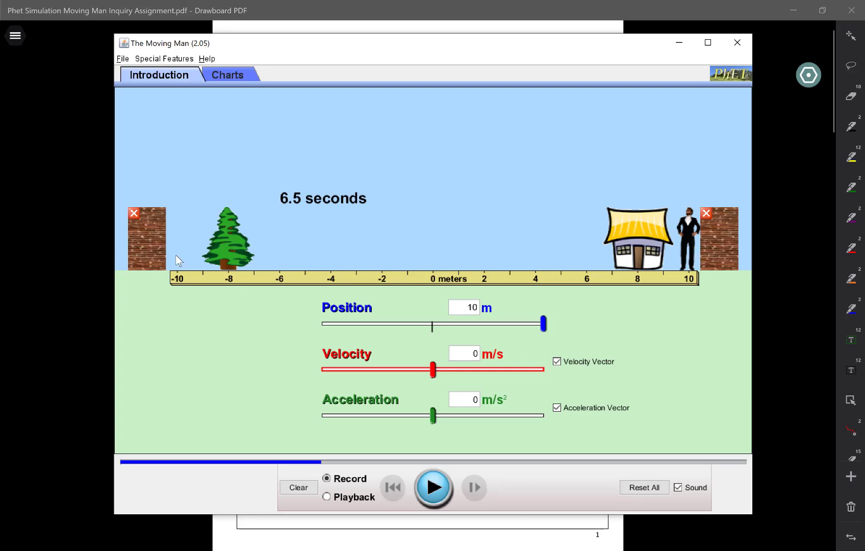
key("alt+Tab")
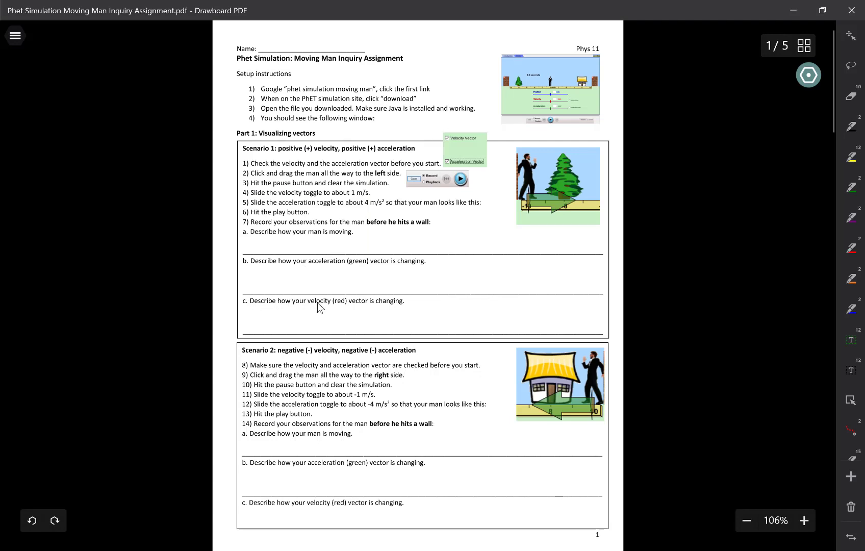
key("alt+Tab")
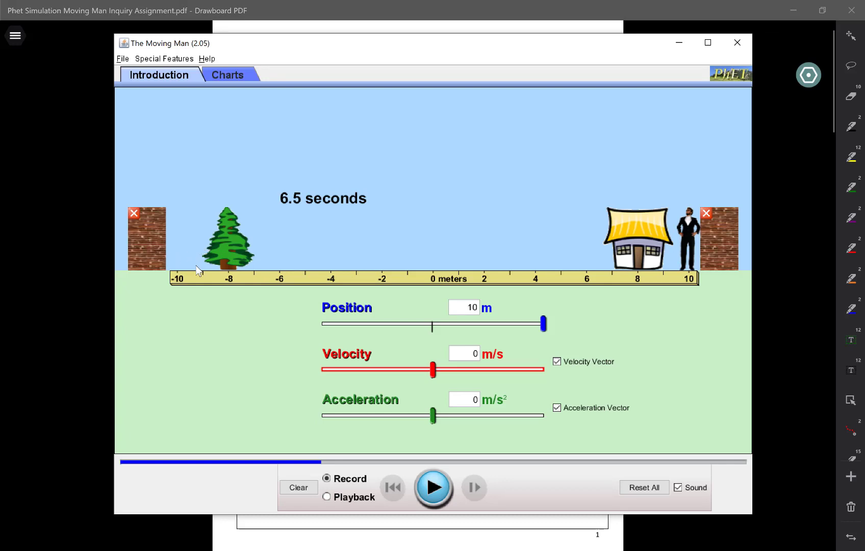
key("alt+Tab")
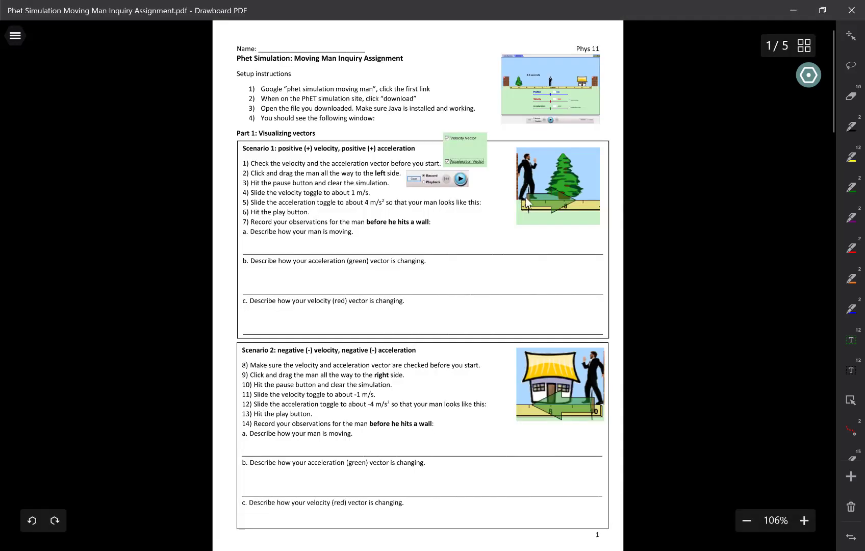
key("alt+Tab")
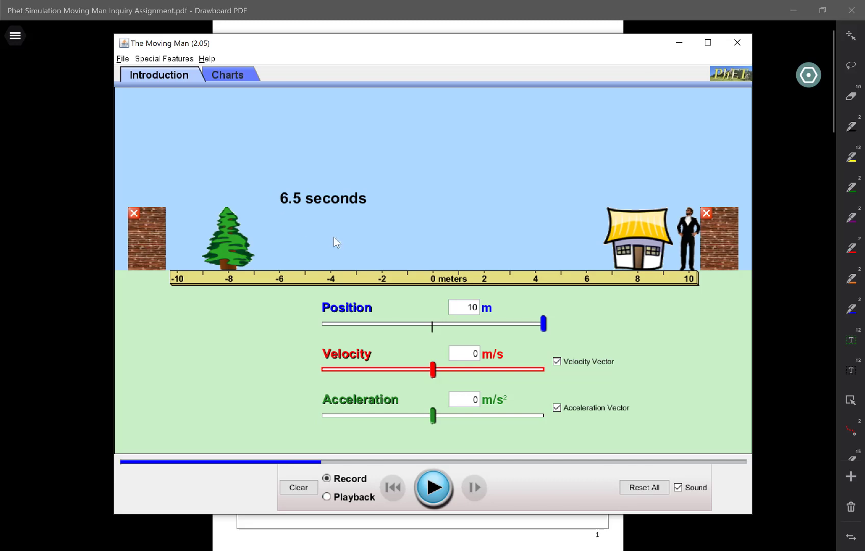
key("alt+Tab")
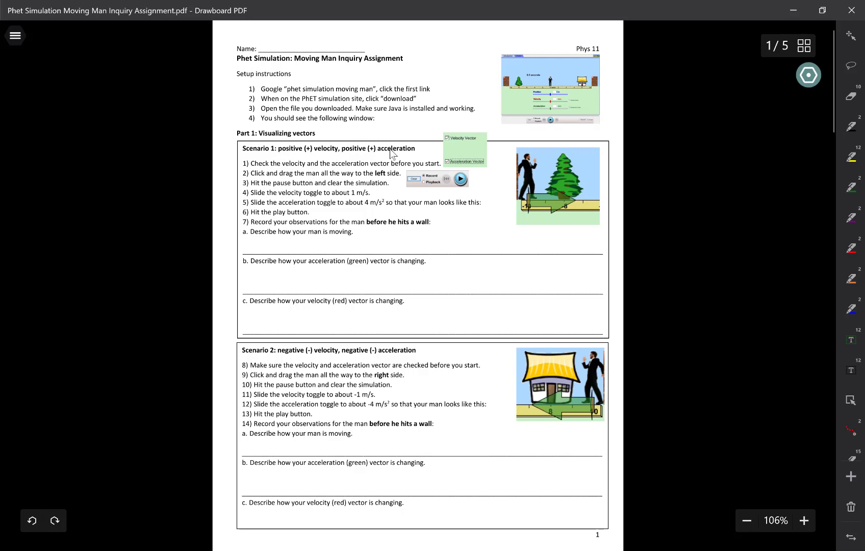
key("alt+Tab")
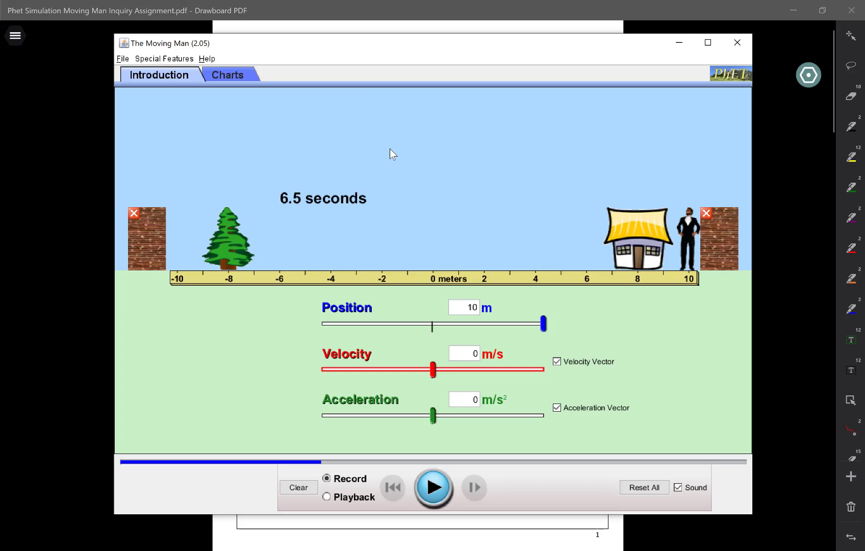
key("alt+Tab")
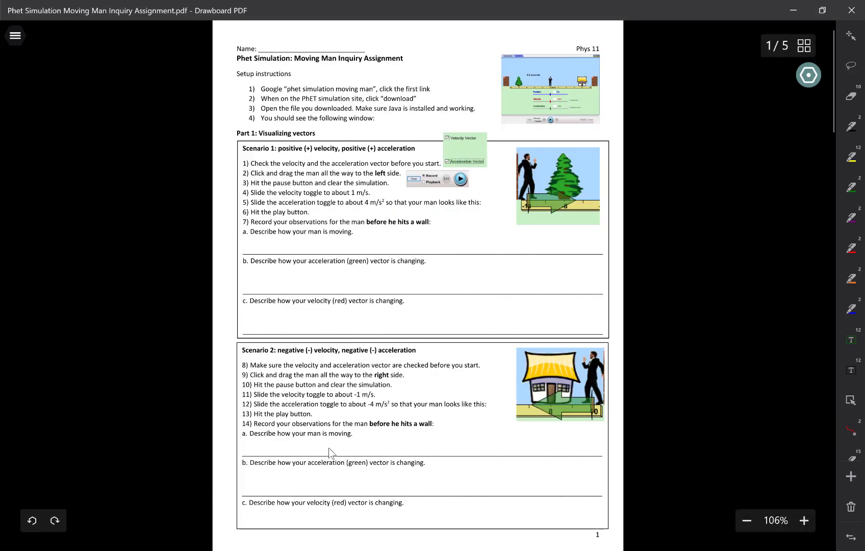
Read Scenario 2's first instructions in the assignment and check the vector options and the man's starting position in the simulation.
scroll(311, 149, "down", 6)
scroll(318, 163, "up", 3)
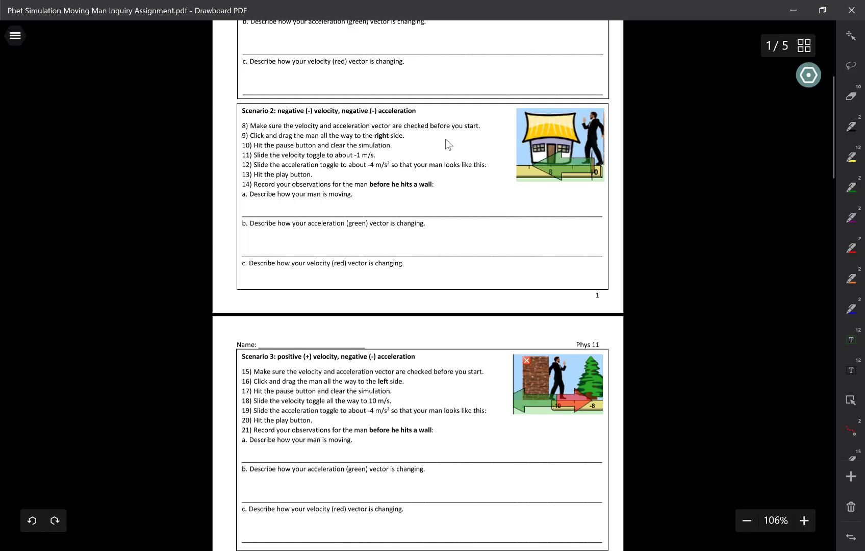
key("alt+Tab")
key("alt+Tab")
key("alt+Tab")
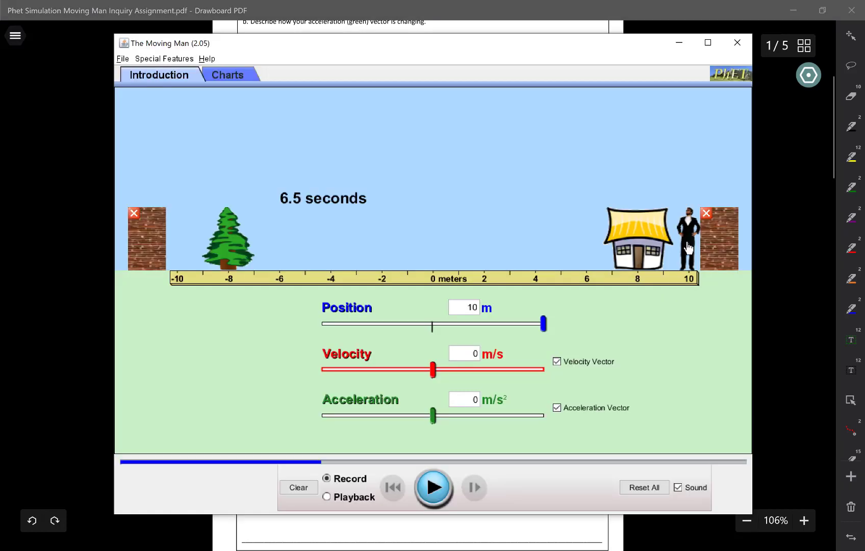
key("alt+Tab")
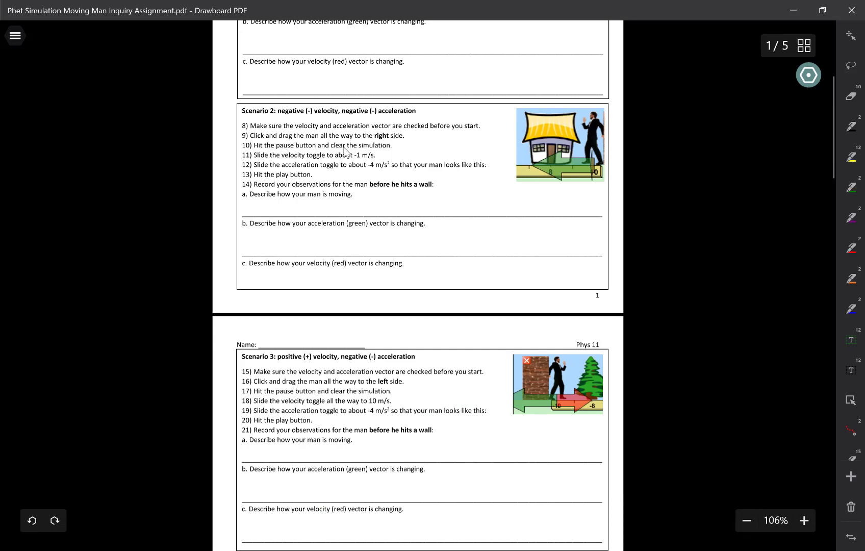
Briefly resume the simulation, pause it again and clear its recording, as Scenario 2 instructs.
key("alt+Tab")
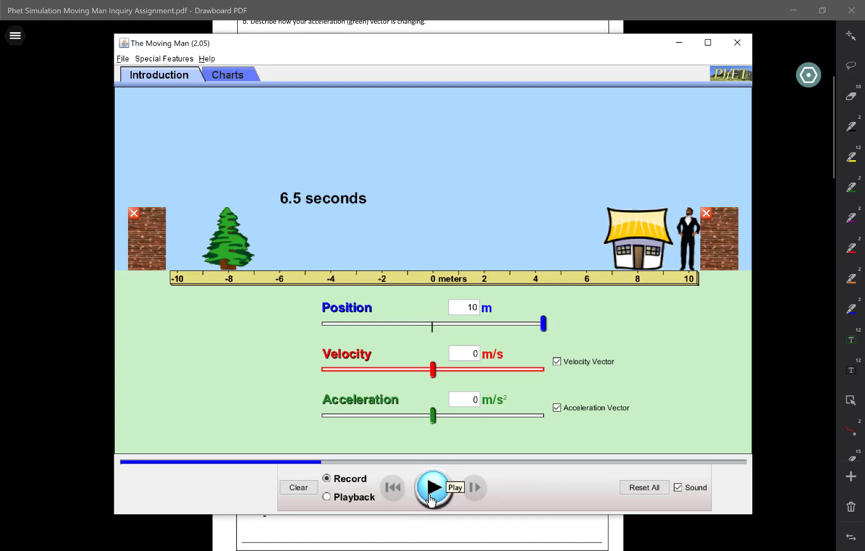
left_click(430, 497)
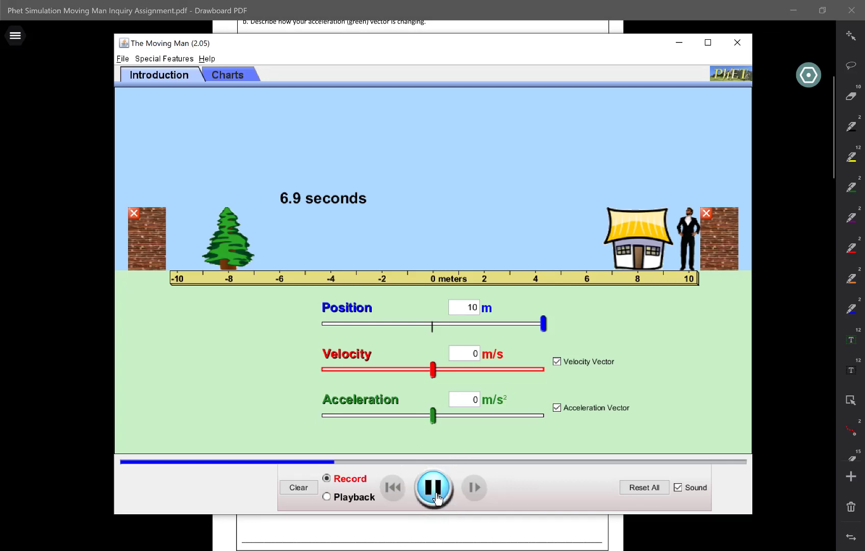
left_click(439, 494)
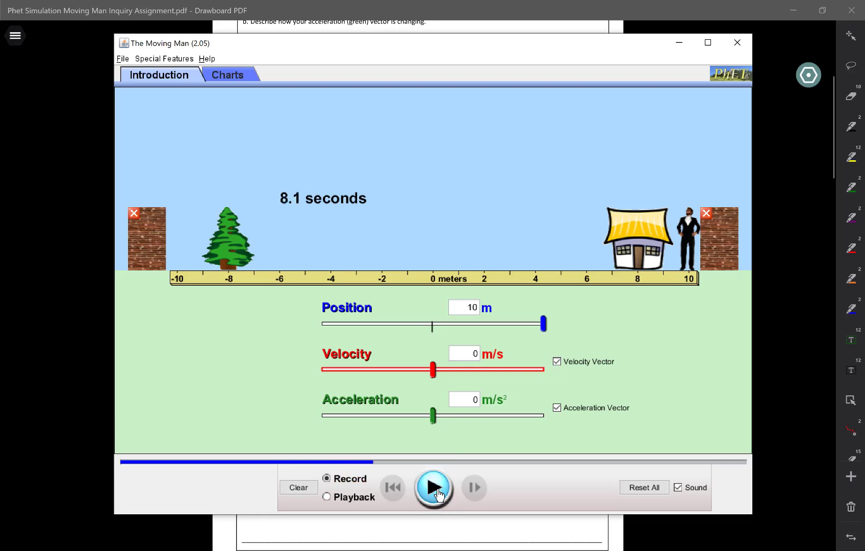
left_click(300, 488)
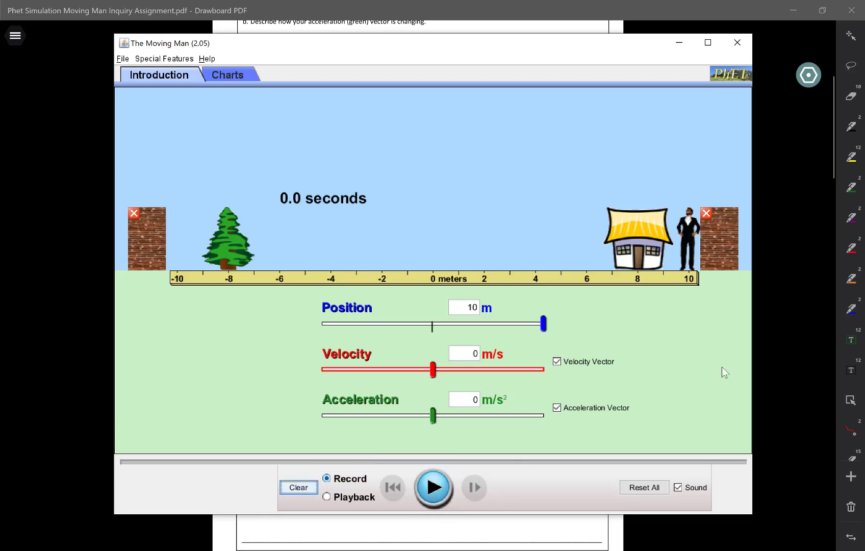
Check Scenario 2's velocity instruction in the assignment and set the man's velocity to -1 m/s in the simulation.
key("alt+Tab")
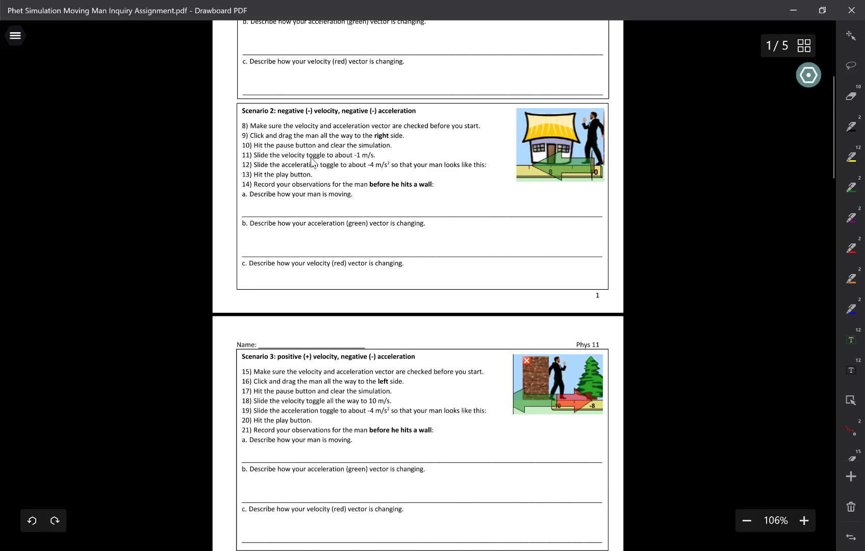
key("alt+Tab")
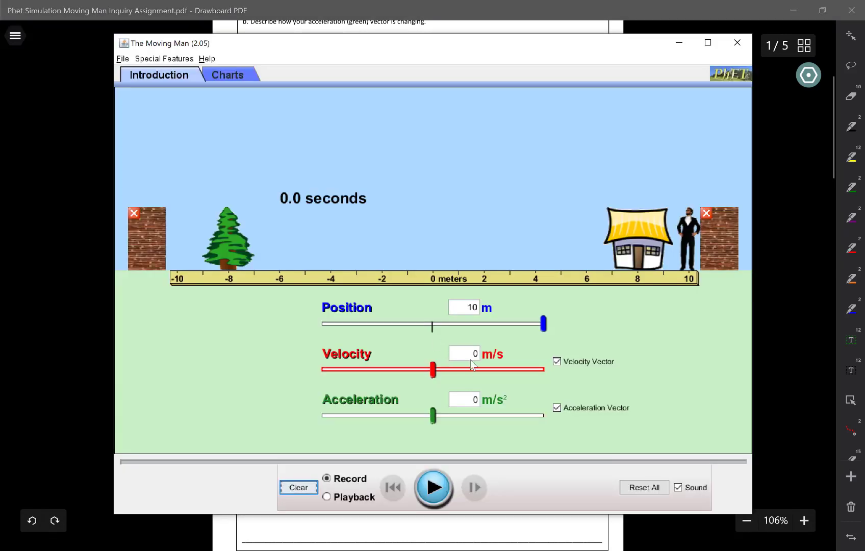
left_click(470, 356)
double_click(478, 354)
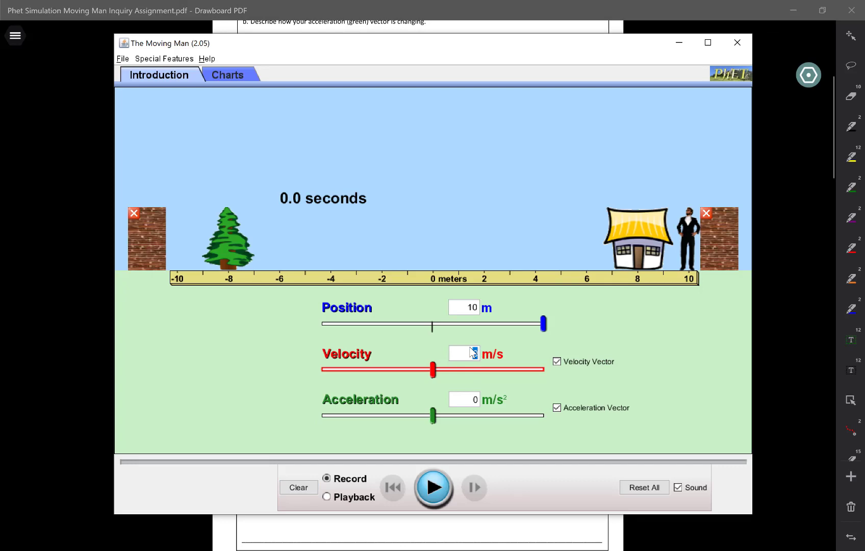
type("-1")
key("Return")
Check Scenario 2's acceleration instruction in the assignment and set the man's acceleration to -4 m/s².
key("alt+Tab")
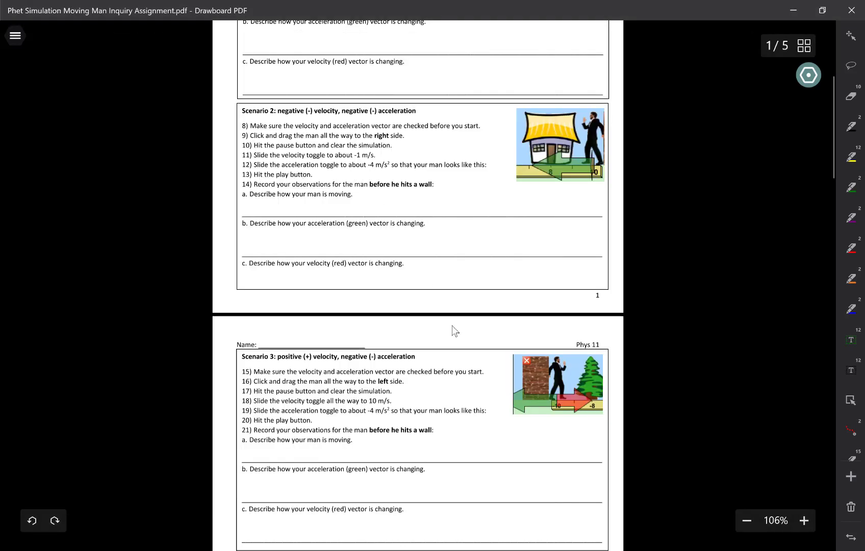
key("alt+Tab")
double_click(476, 399)
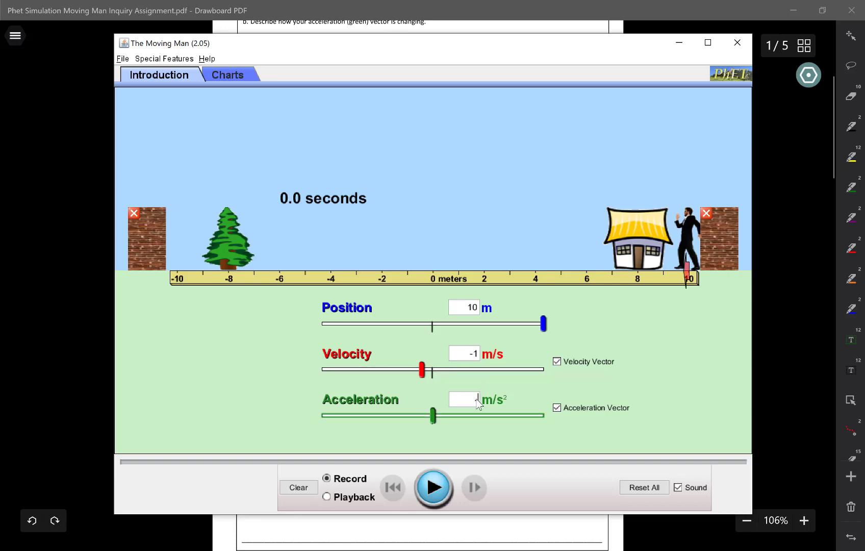
type("-4")
Compare the man and his vectors in the simulation with Scenario 2's reference picture and review its observation questions.
key("alt+Tab")
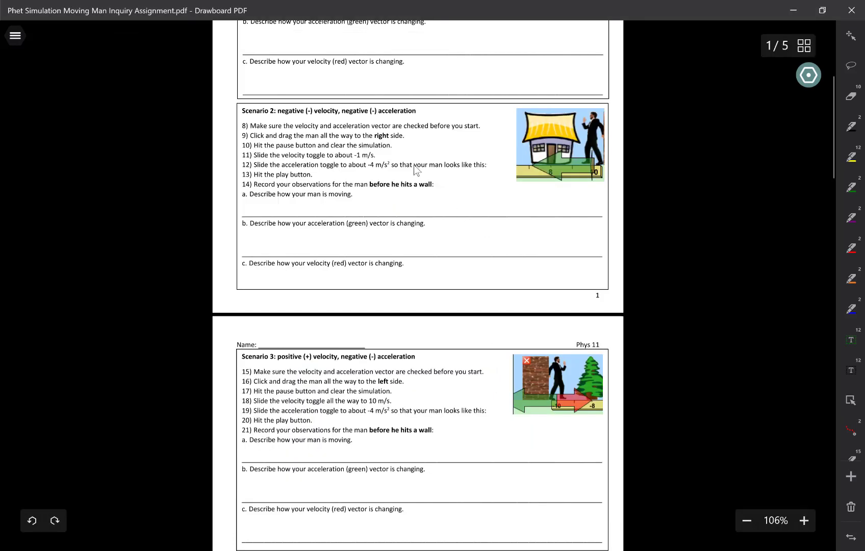
key("alt+Tab")
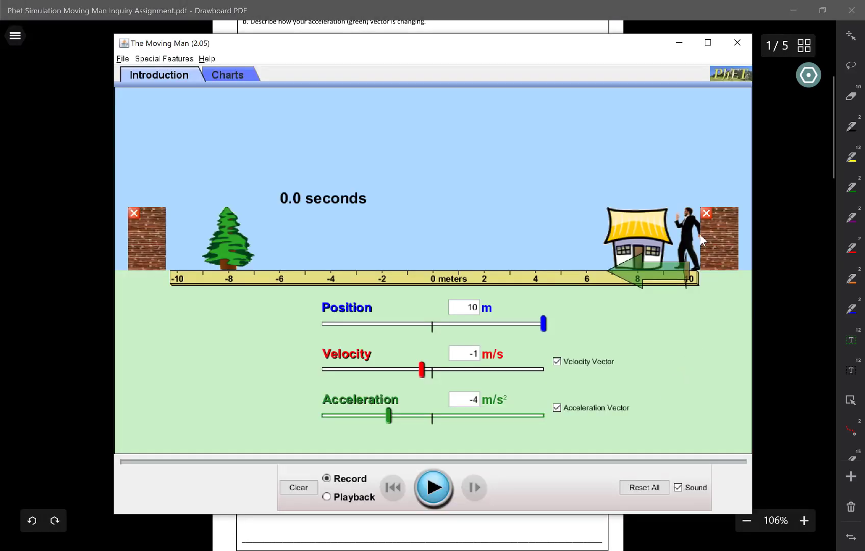
key("alt+Tab")
key("alt+Tab")
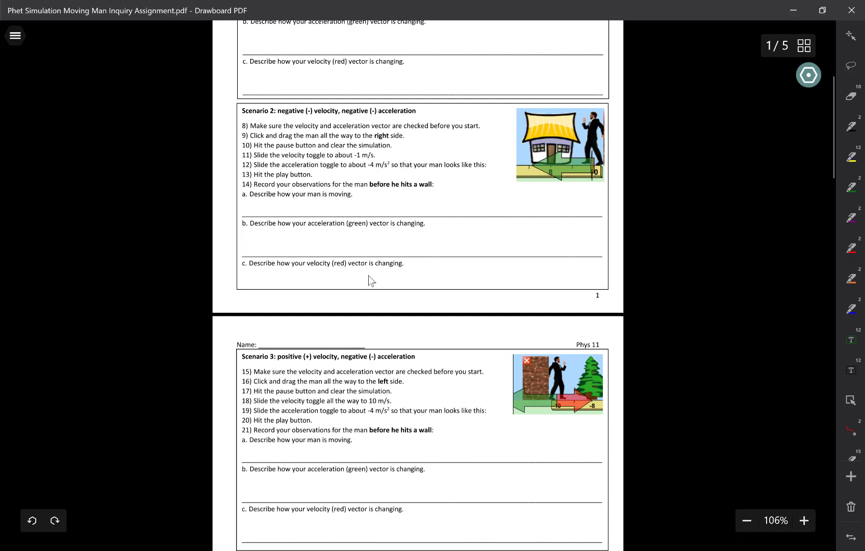
Check Scenario 3's instructions on page 2 of the assignment and move the man in the simulation to the wall at -10 m.
scroll(384, 245, "down", 4)
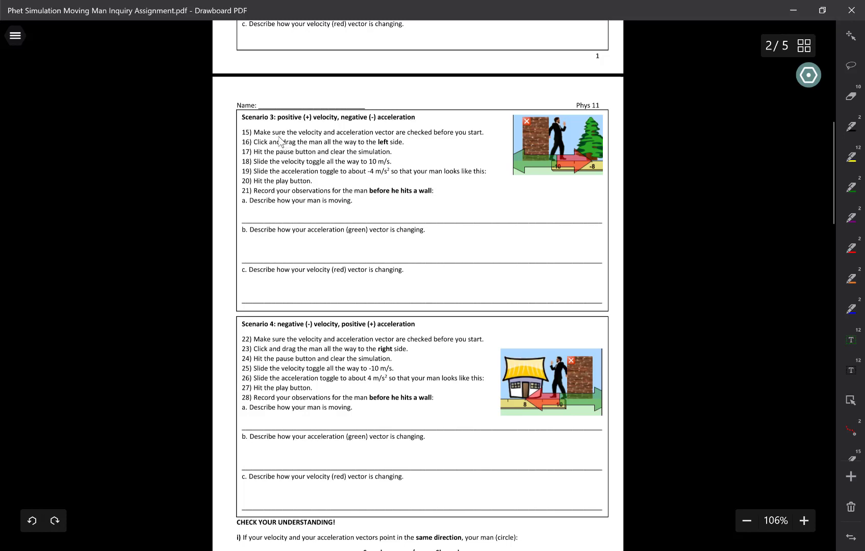
key("alt+Tab")
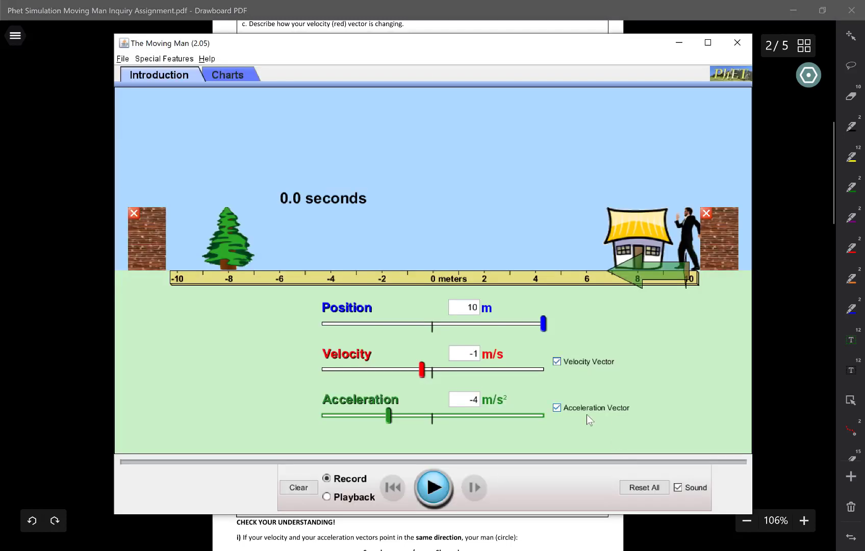
key("alt+Tab")
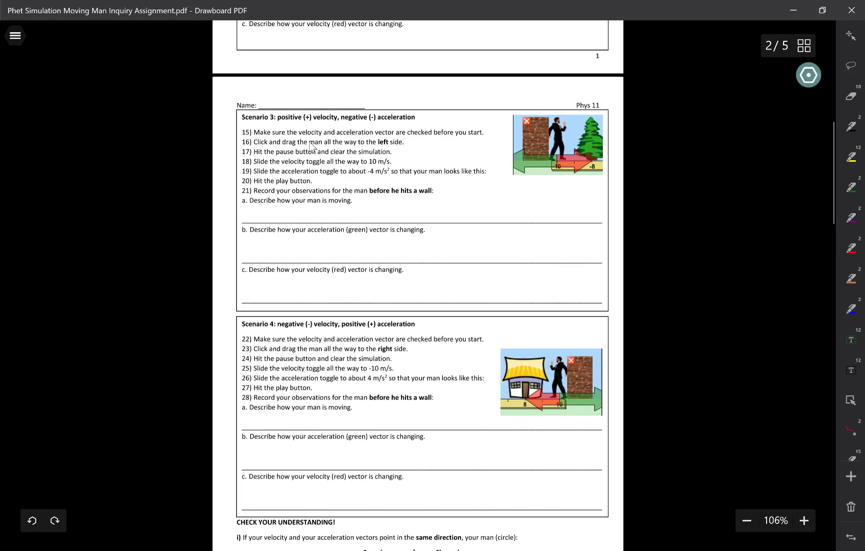
key("alt+Tab")
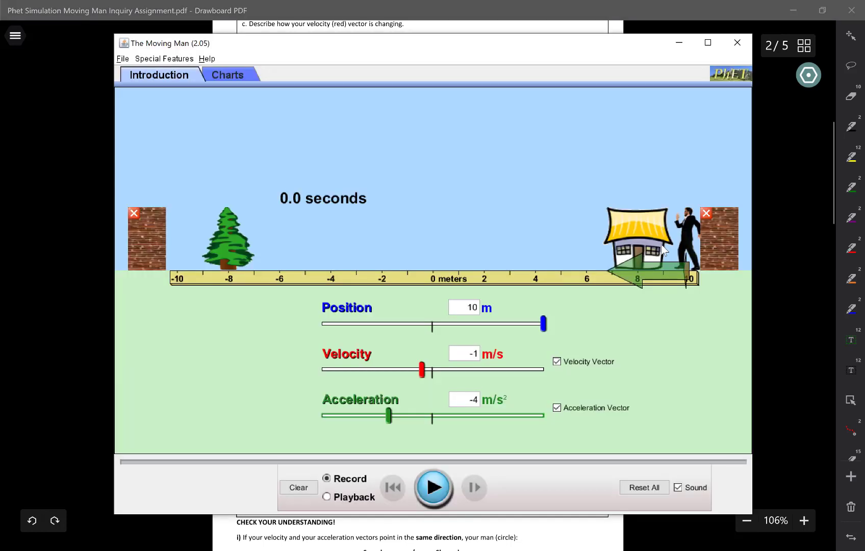
left_click_drag(685, 240, 173, 239)
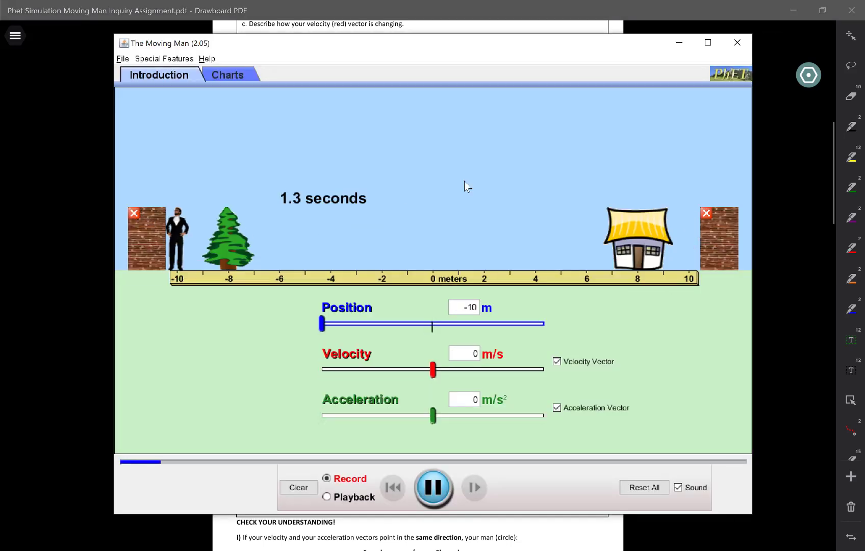
key("alt+Tab")
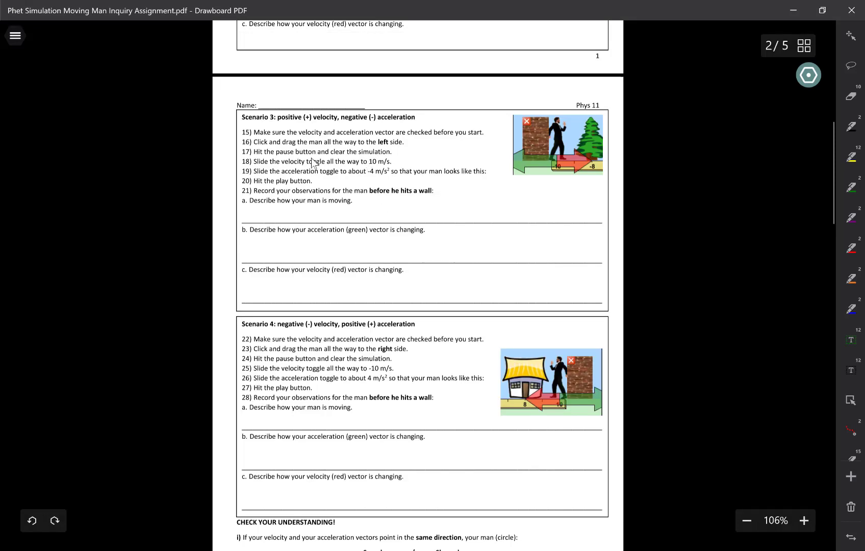
Switch to the Moving Man simulation, pause the running recording and clear it for Scenario 3.
key("alt+Tab")
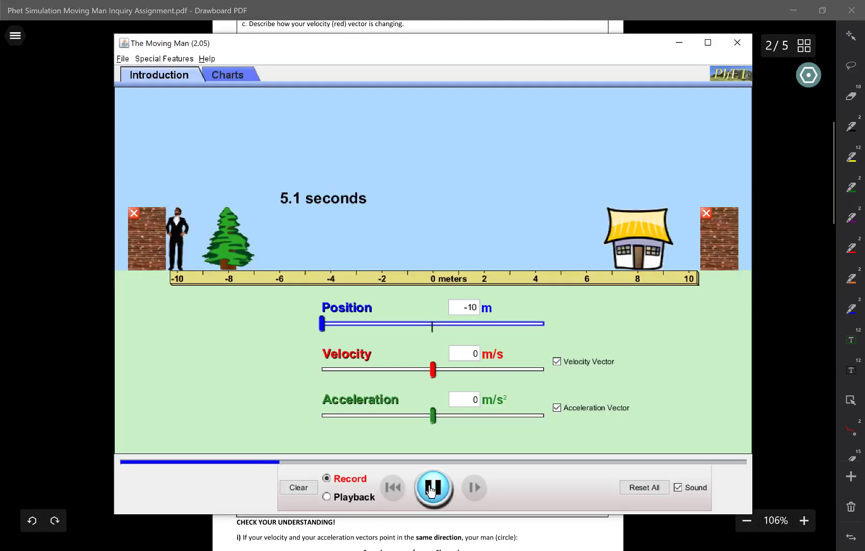
left_click(431, 488)
left_click(299, 487)
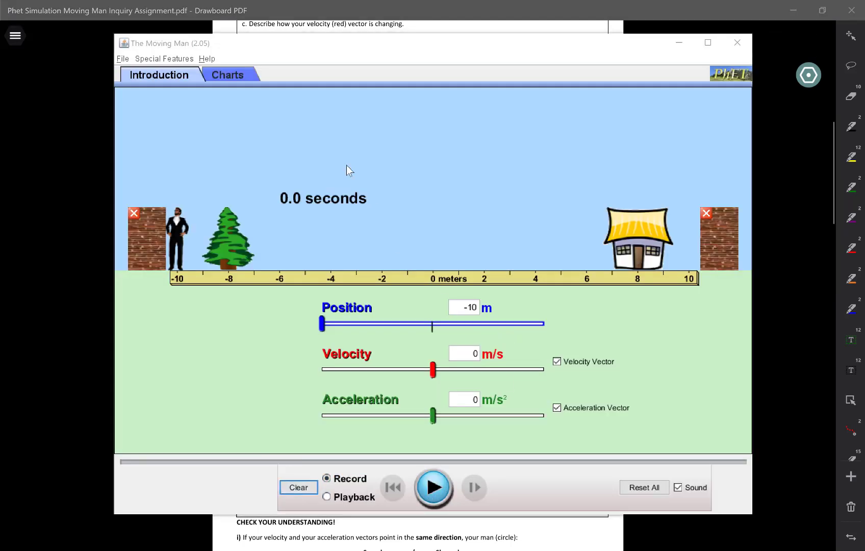
Check Scenario 3's velocity instruction in the assignment and set the man's velocity to 10 m/s in the simulation.
key("alt+Tab")
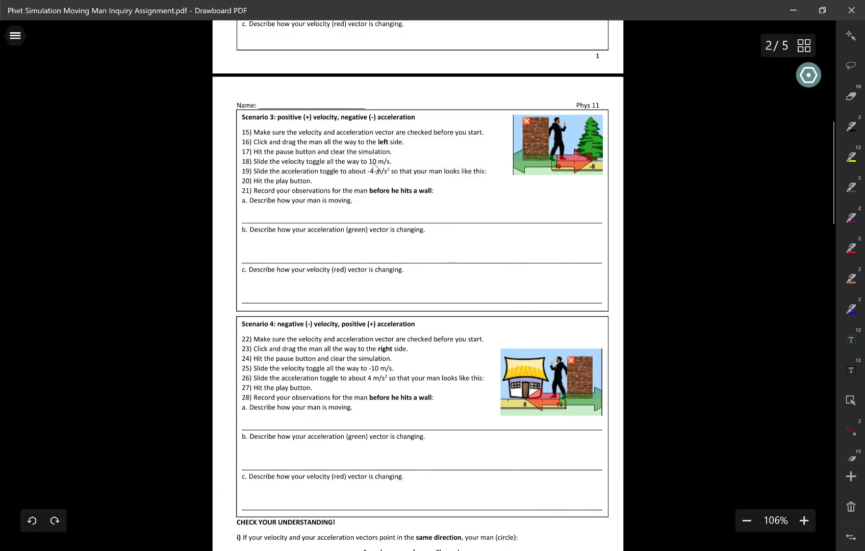
key("alt+Tab")
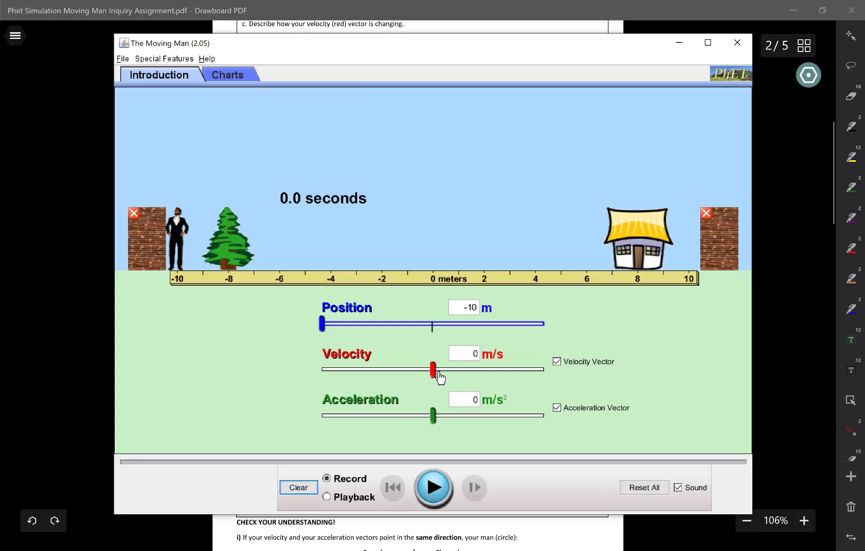
left_click_drag(436, 369, 543, 370)
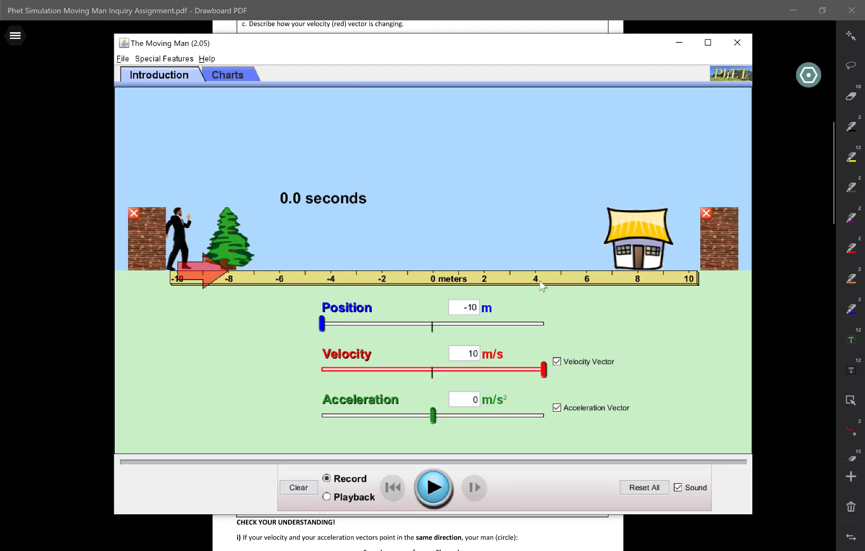
Check Scenario 3's acceleration instruction in the assignment and set the man's acceleration to -4 m/s².
key("alt+Tab")
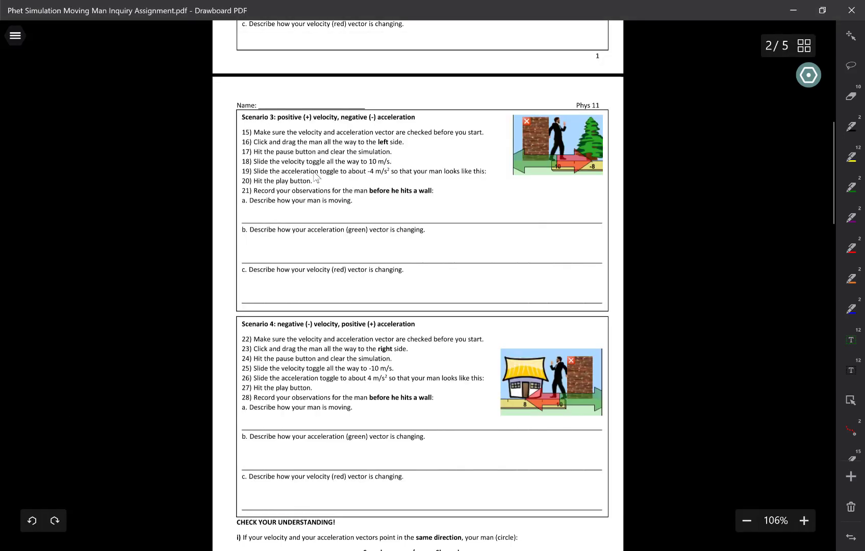
key("alt+Tab")
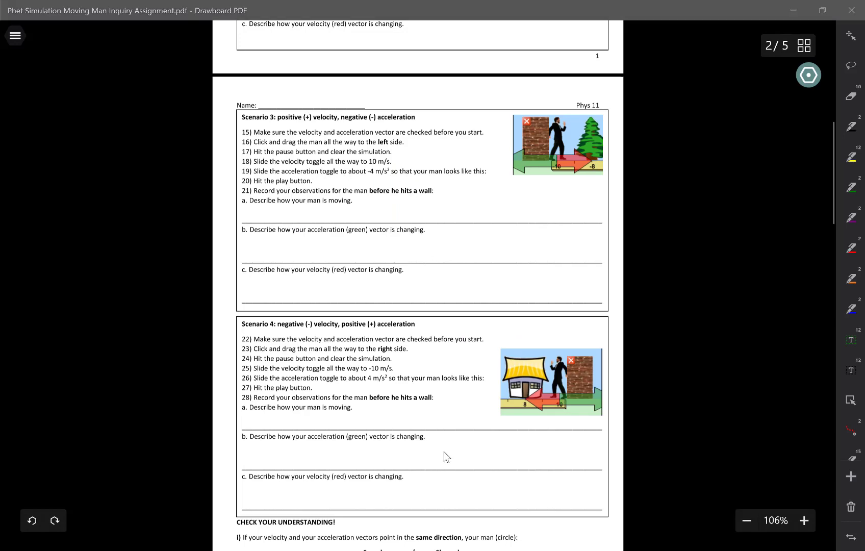
key("alt+Tab")
left_click(468, 398)
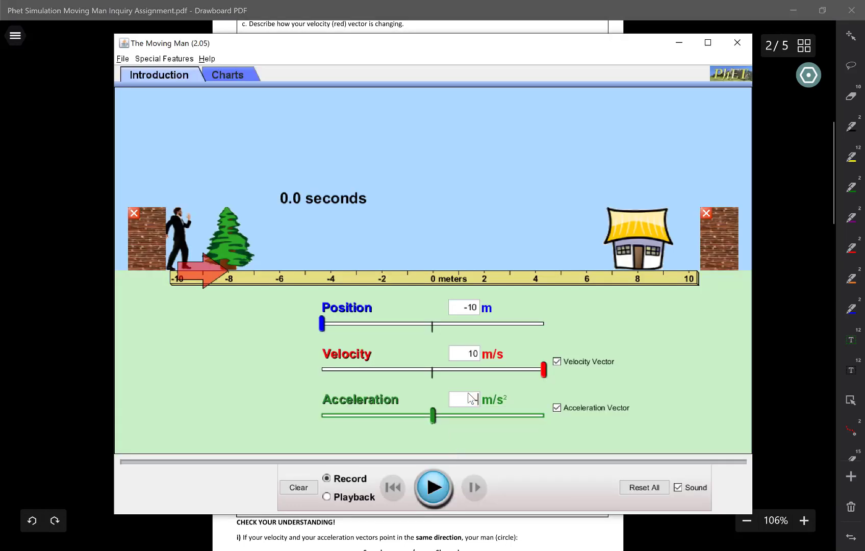
type("-4")
key("Return")
Compare the man's vectors with Scenario 3's reference picture, and review the observation questions of Scenarios 1 to 4 in the assignment.
key("alt+Tab")
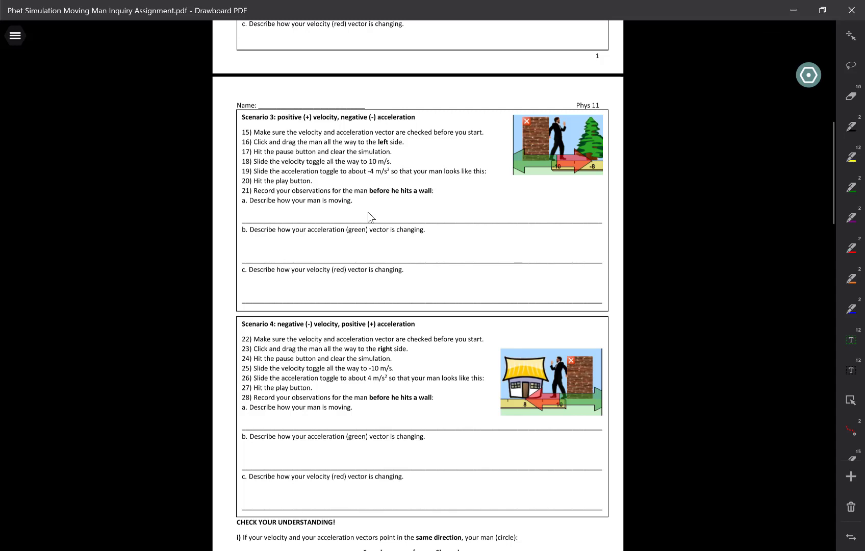
key("alt+Tab")
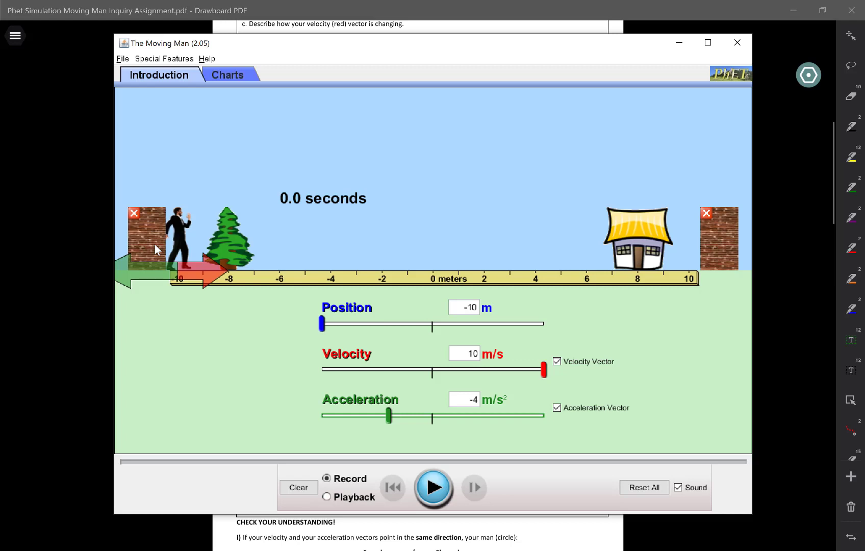
key("alt+Tab")
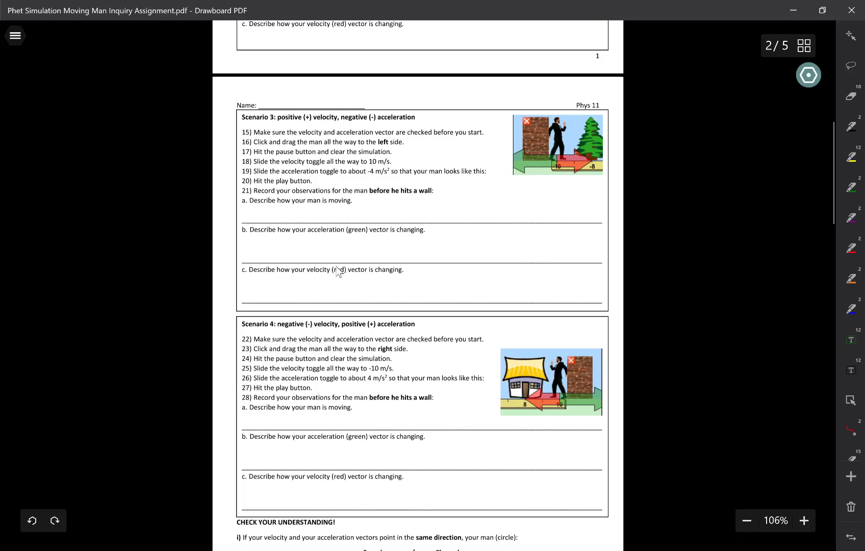
scroll(418, 242, "up", 2)
scroll(418, 240, "up", 8)
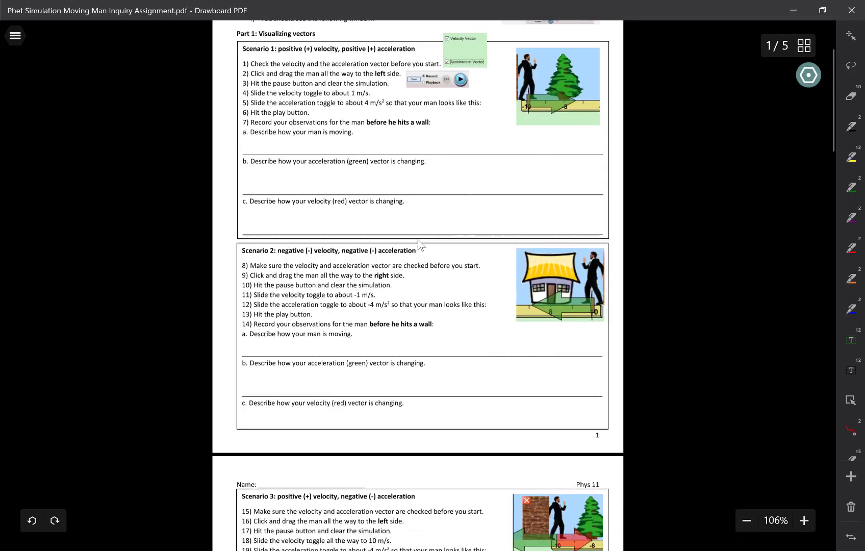
scroll(418, 240, "down", 2)
scroll(419, 245, "down", 9)
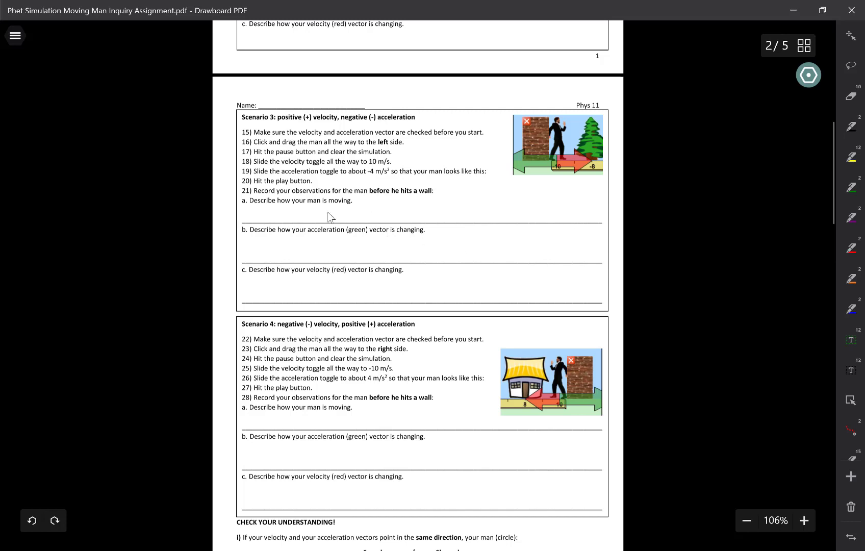
scroll(311, 229, "down", 3)
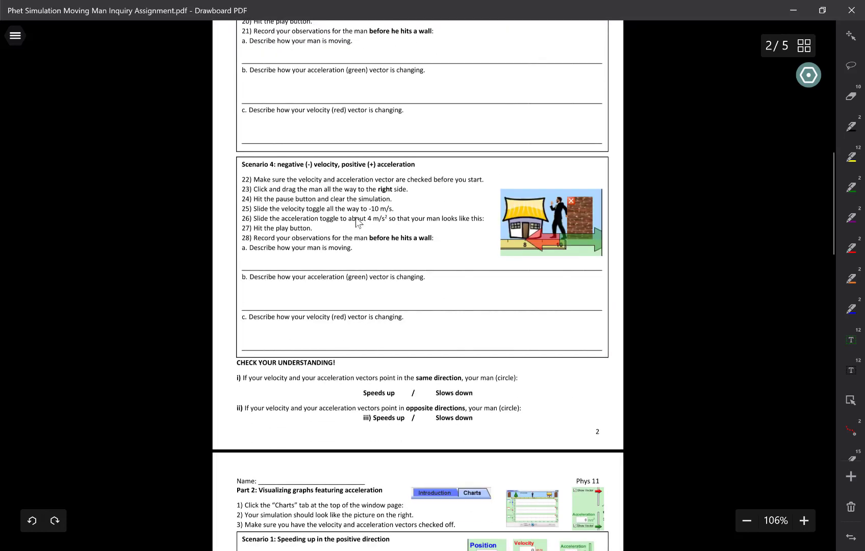
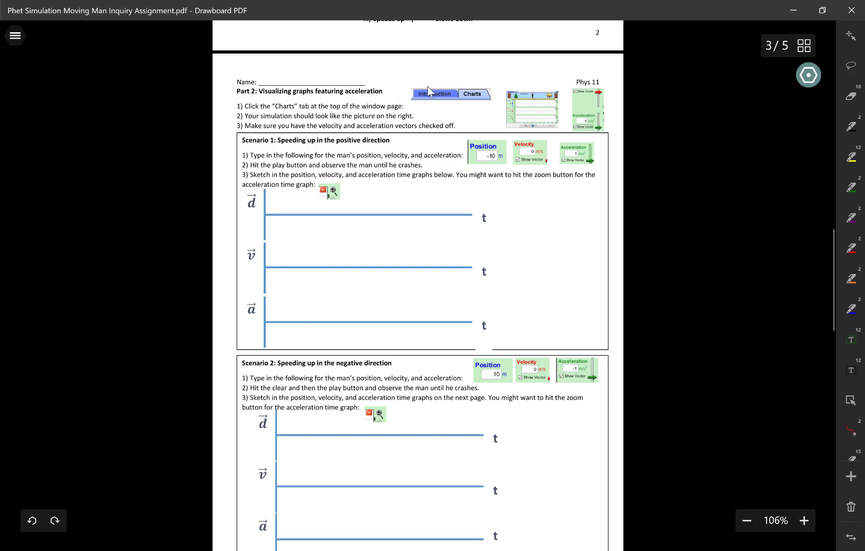
Open the simulation's Charts view and compare its layout with the reference picture in Part 2 of the assignment.
key("alt+Tab")
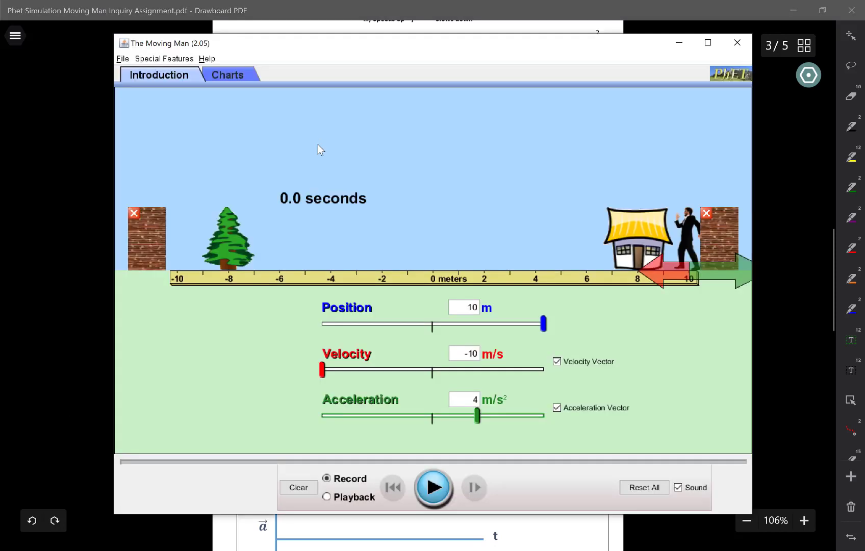
left_click(233, 76)
key("alt+Tab")
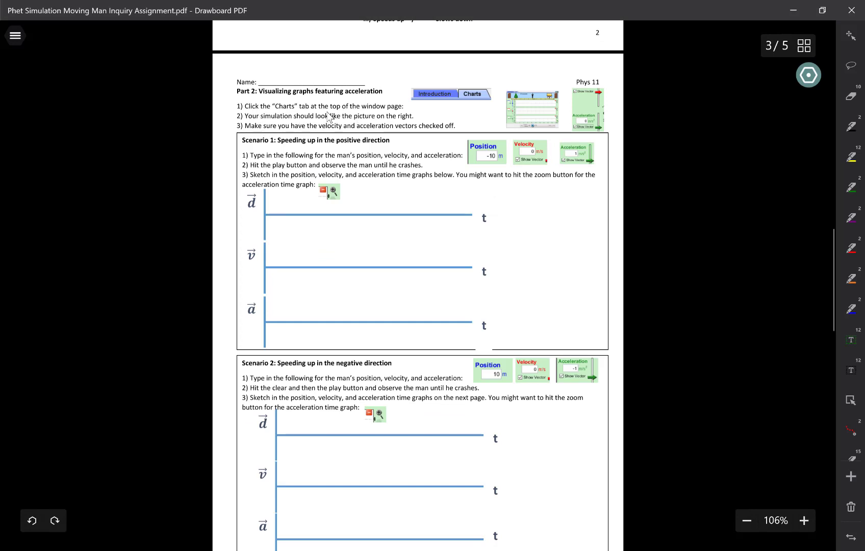
key("alt+Tab")
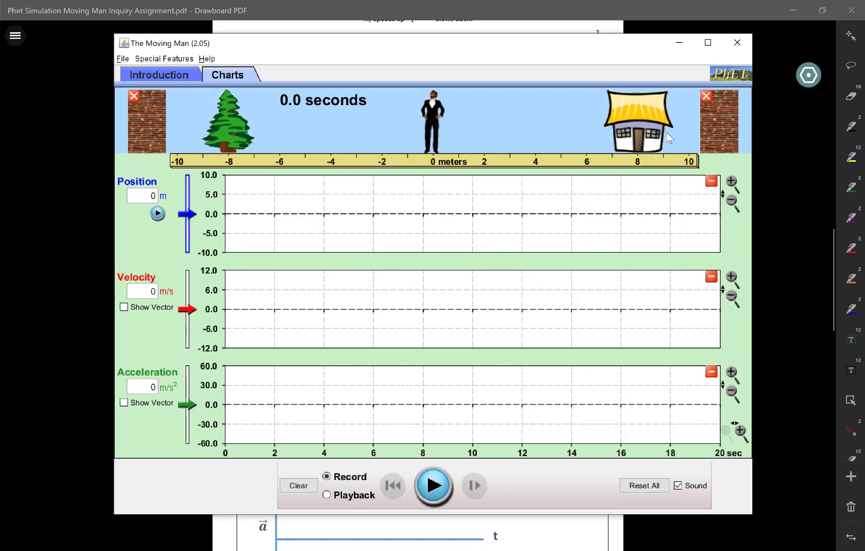
key("alt+Tab")
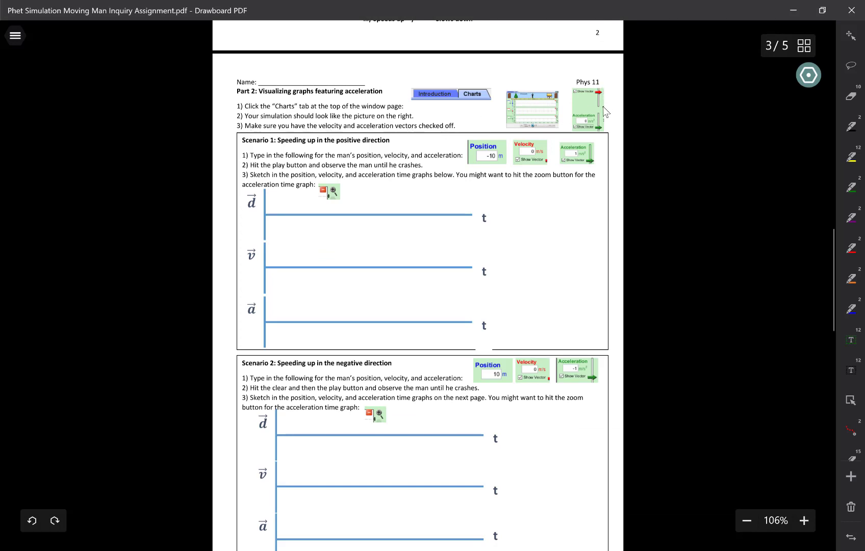
Show both the velocity vector and the acceleration vector in the simulation's Charts view.
key("alt+Tab")
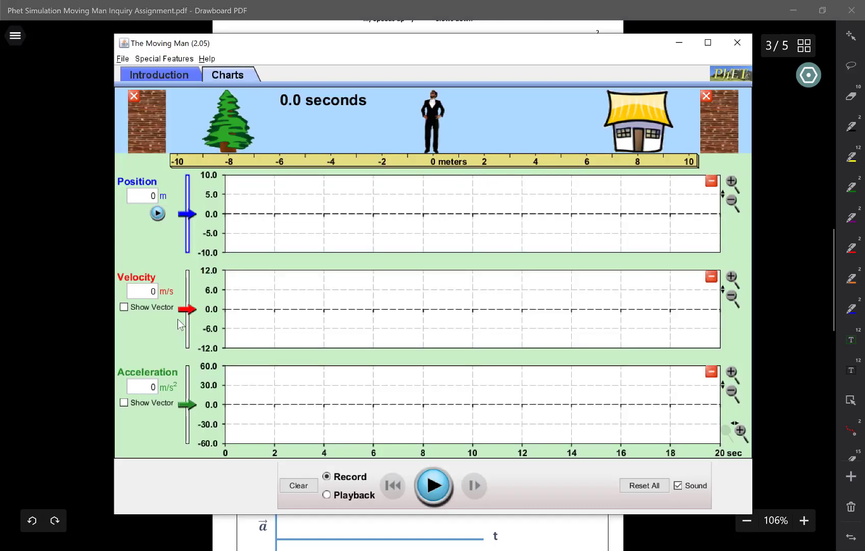
left_click(123, 307)
left_click(122, 403)
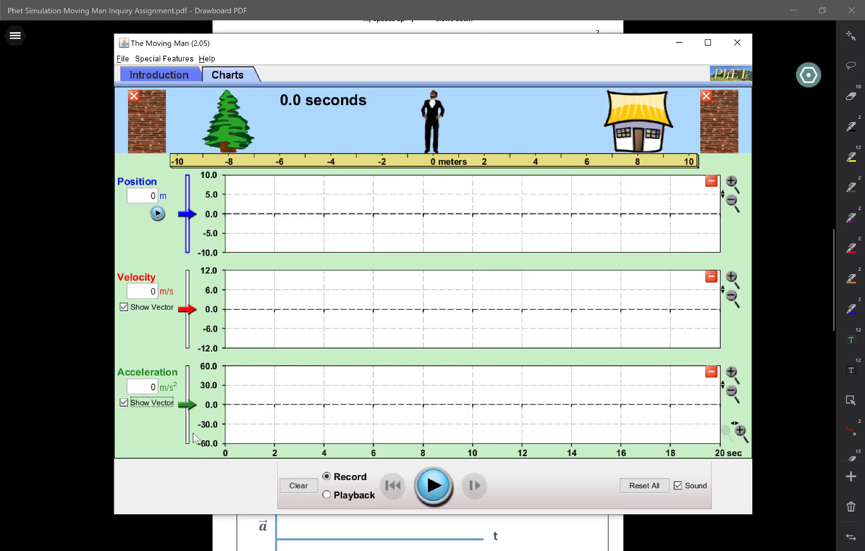
Check Part 2 Scenario 1's starting values in the assignment and set the man's position to -10 m.
key("alt+Tab")
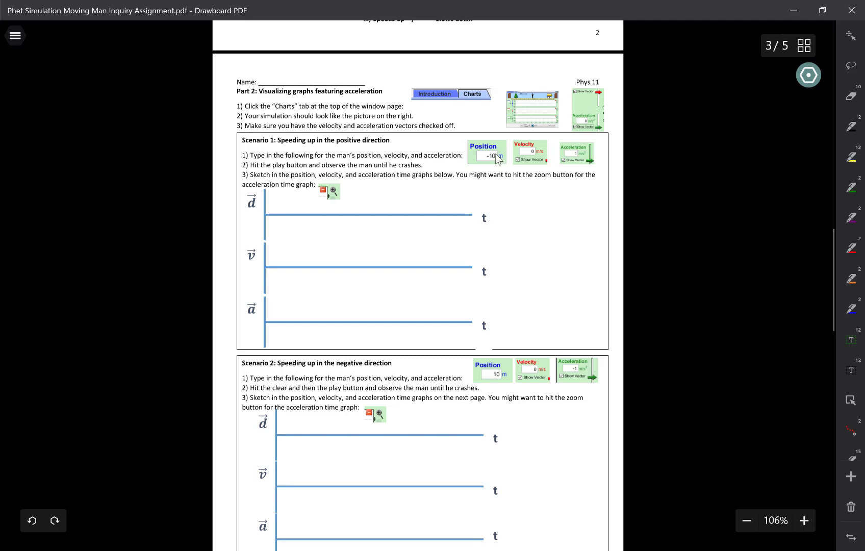
key("alt+Tab")
double_click(150, 196)
key("alt+Tab")
key("alt+Tab")
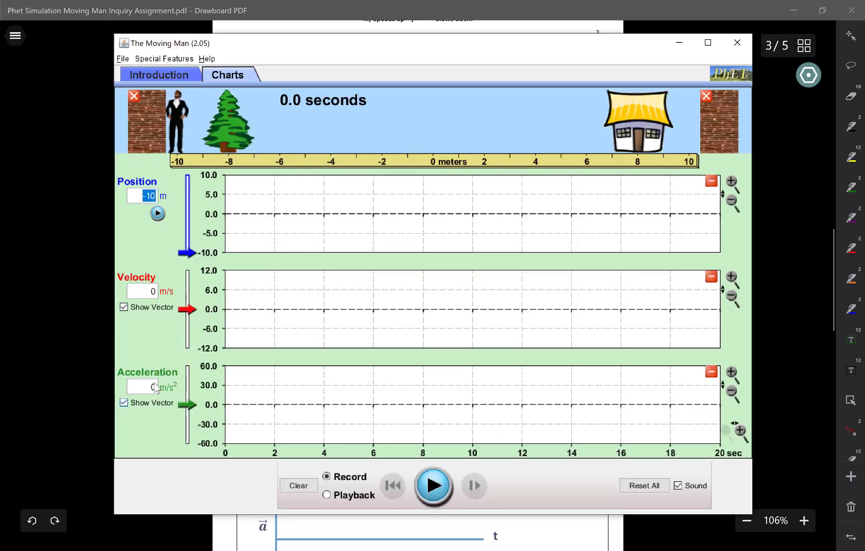
Set the man's acceleration to 1 m/s² in the Charts view and check Scenario 1's instructions in the assignment.
double_click(153, 387)
type("1")
key("alt+Tab")
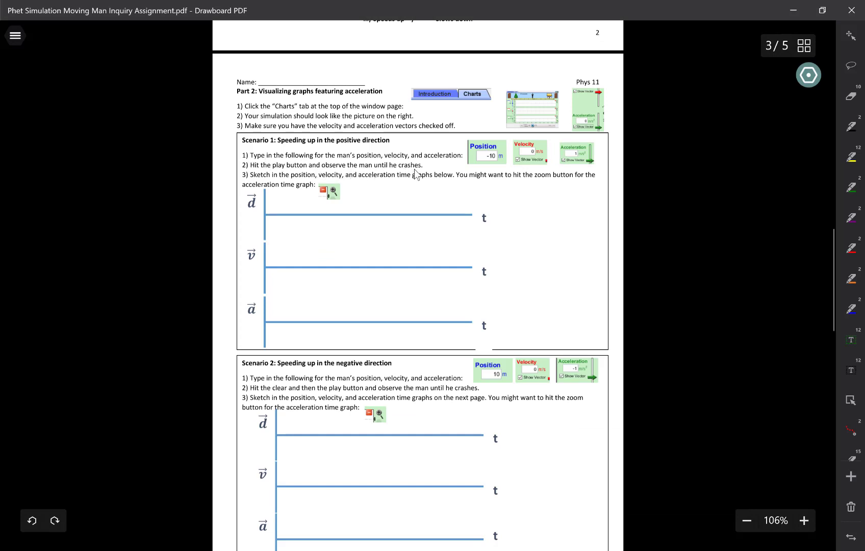
key("alt+Tab")
left_click(153, 435)
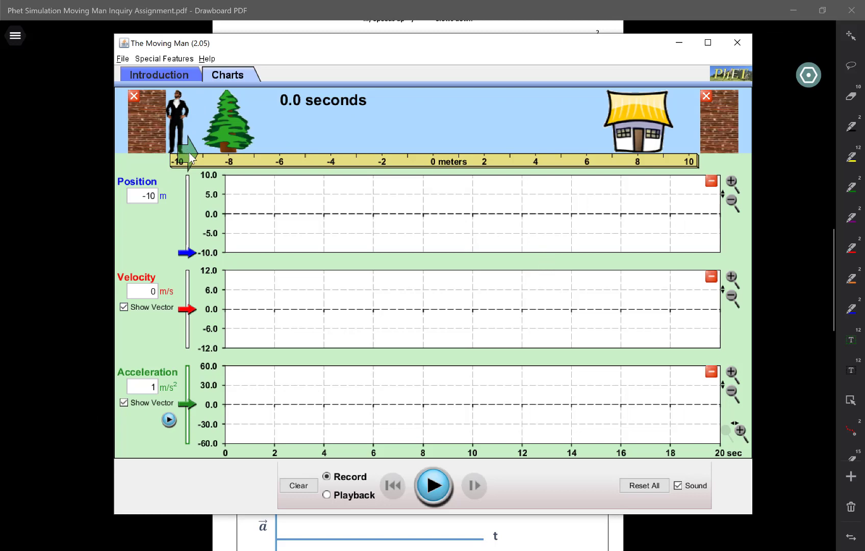
Recheck Scenario 1's instructions, run the simulation until the man crashes into the far wall, and pause the recording.
key("alt+Tab")
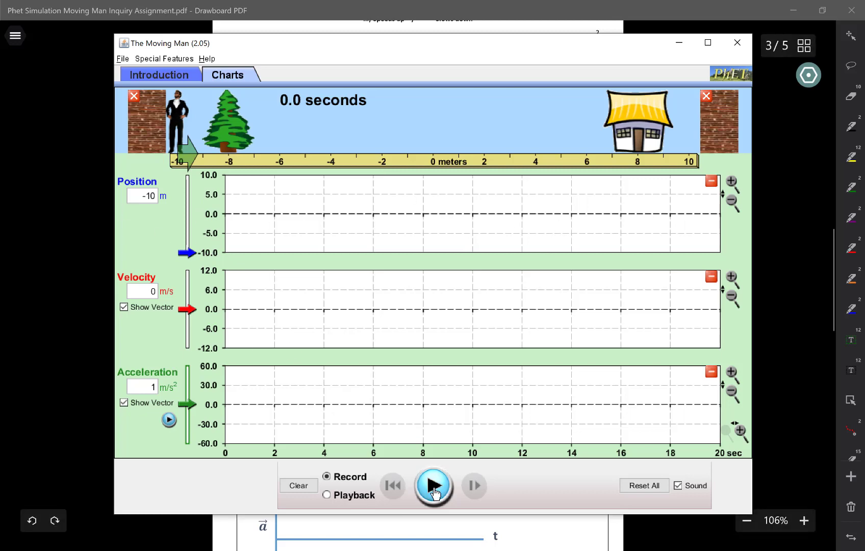
key("alt+Tab")
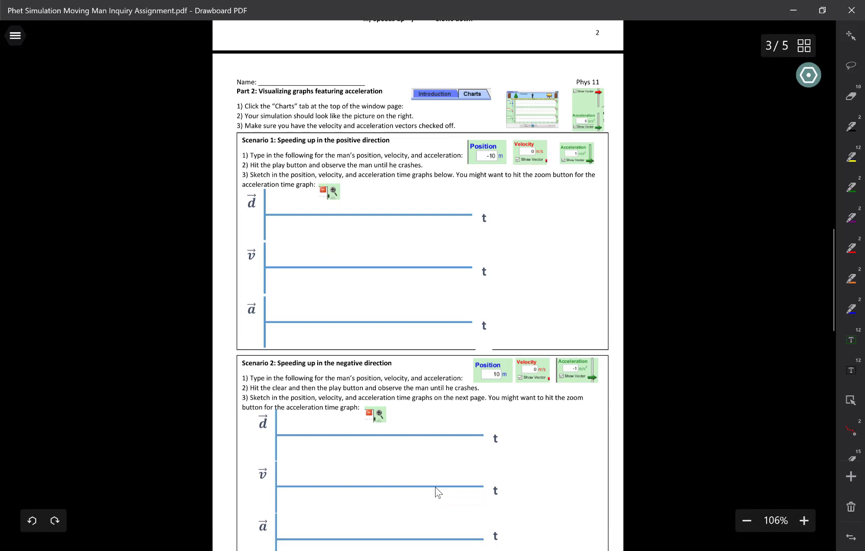
key("alt+Tab")
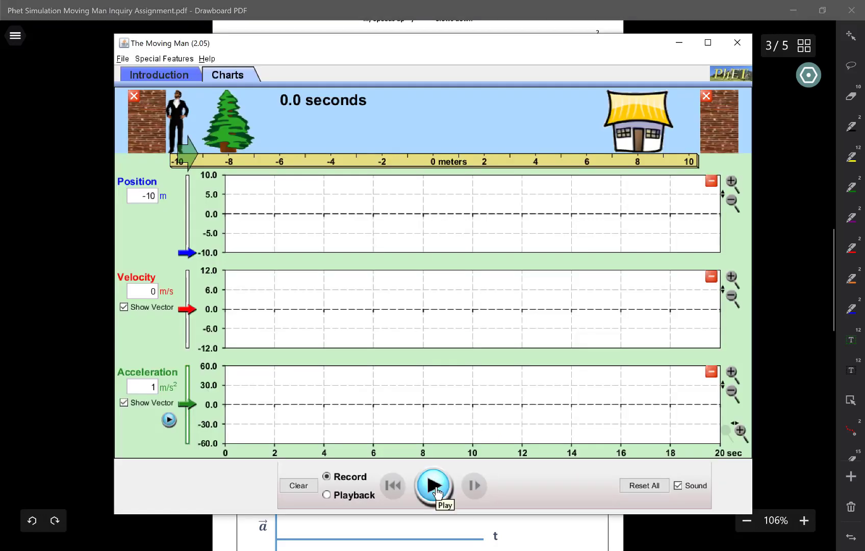
left_click(433, 488)
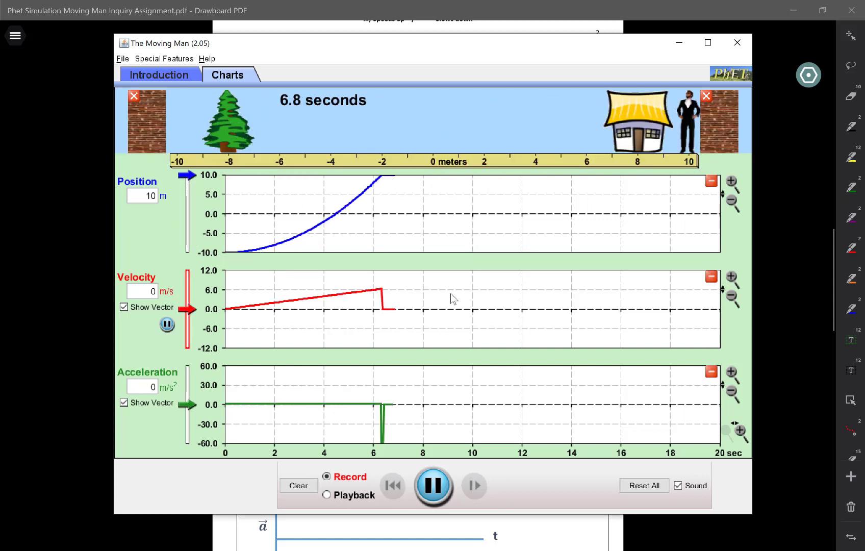
left_click(431, 485)
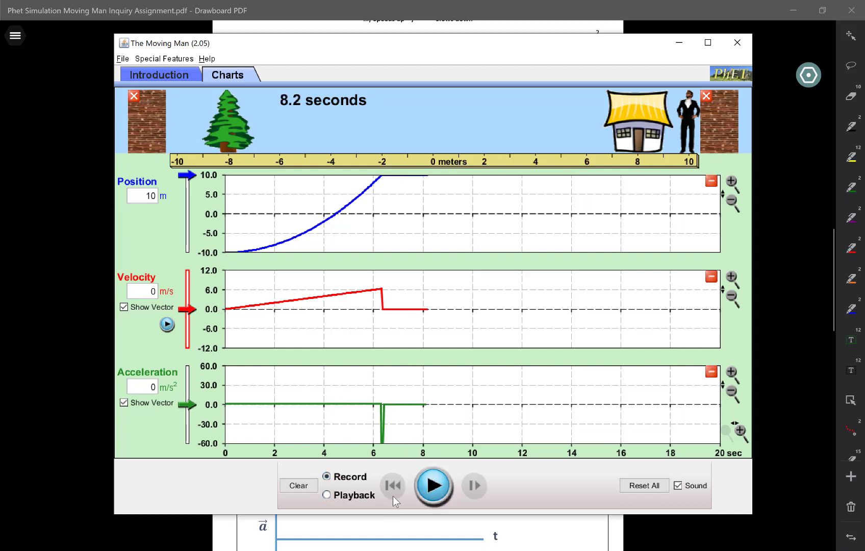
Zoom the acceleration chart's vertical scale to ±4.7 as Scenario 1 suggests, and compare the charts with the assignment's blank graphs.
key("alt+Tab")
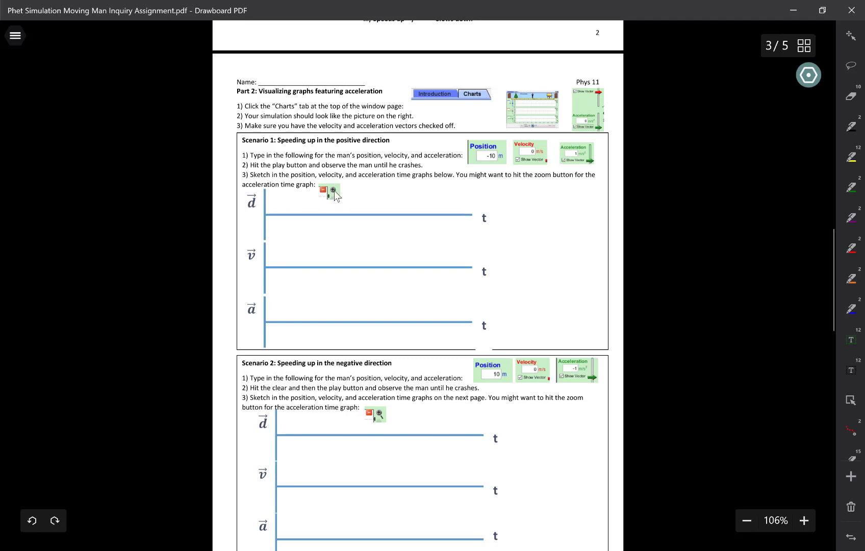
key("alt+Tab")
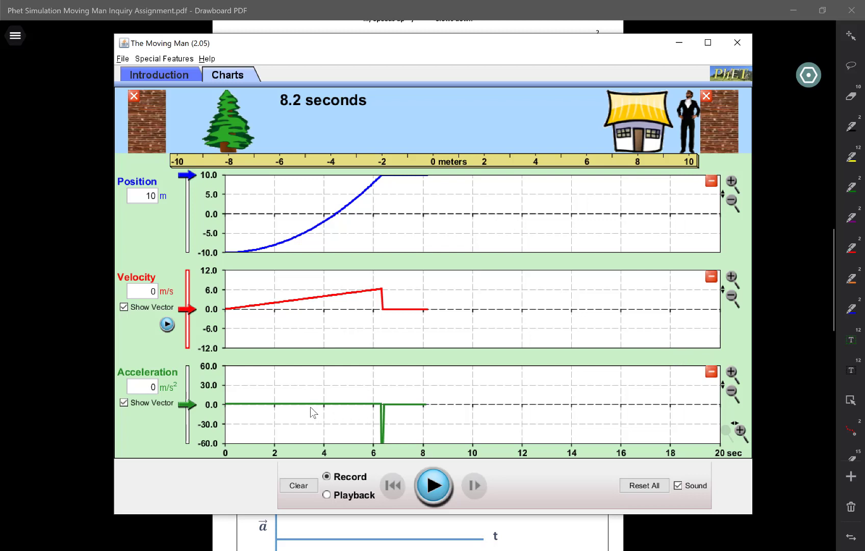
left_click(731, 372)
left_click(732, 375)
left_click(732, 376)
left_click(732, 375)
left_click(731, 375)
left_click(732, 376)
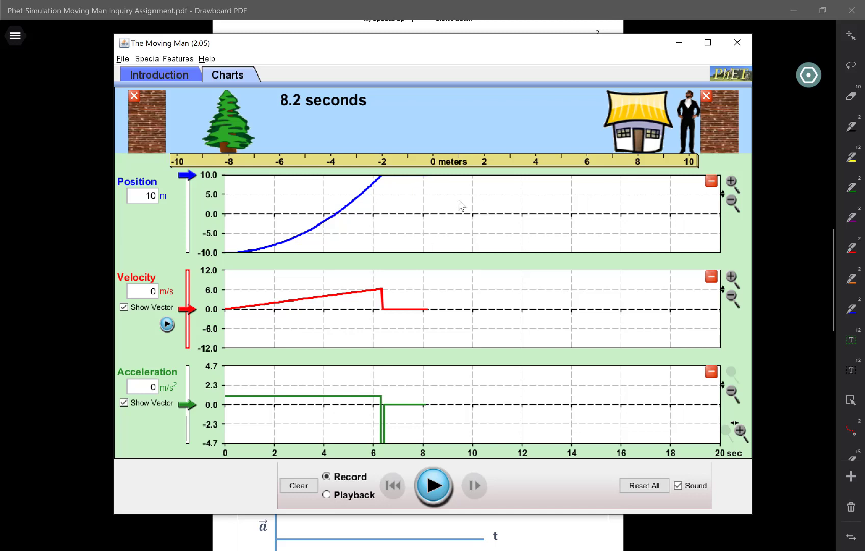
key("alt+Tab")
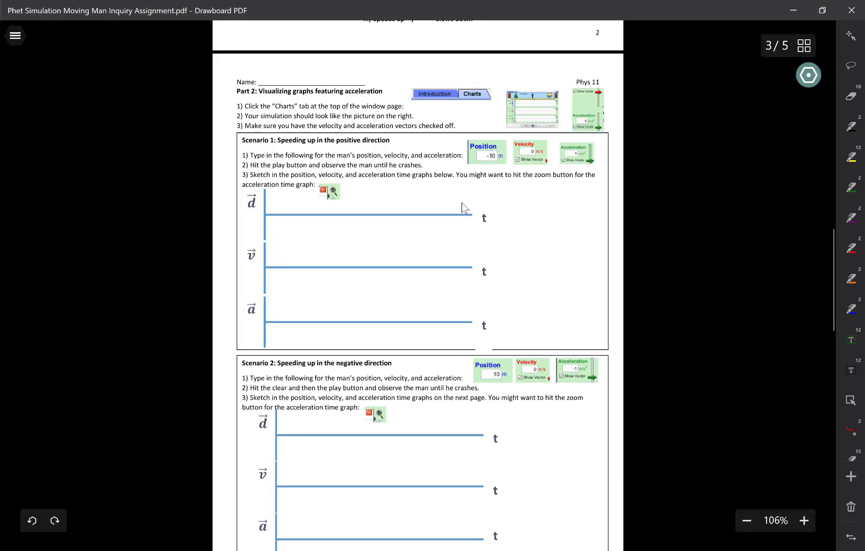
key("alt+Tab")
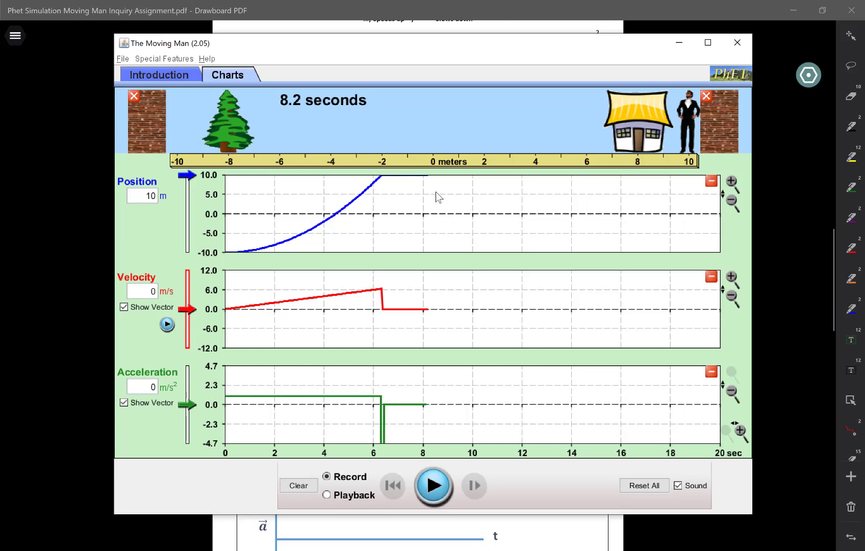
Check Scenario 2's starting values in the assignment and set the man's acceleration to -1 m/s² in the simulation.
key("alt+Tab")
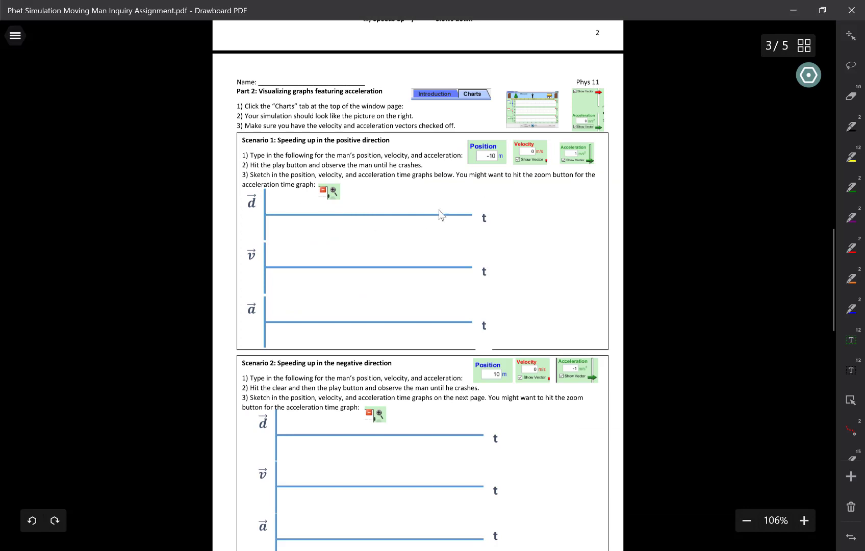
scroll(439, 208, "down", 2)
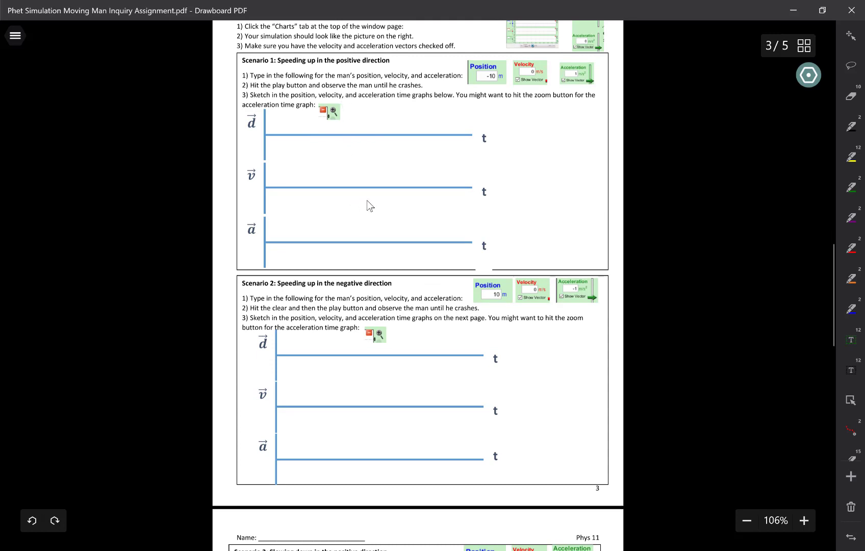
scroll(367, 205, "down", 3)
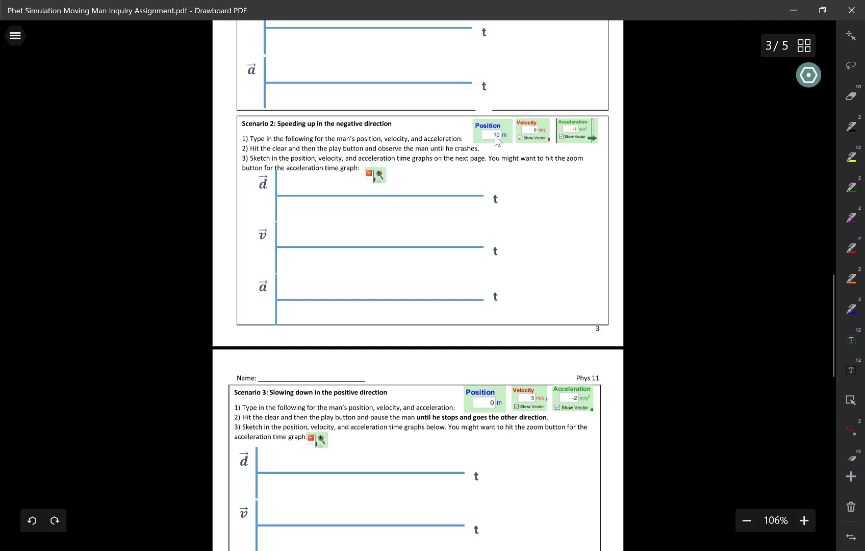
key("alt+Tab")
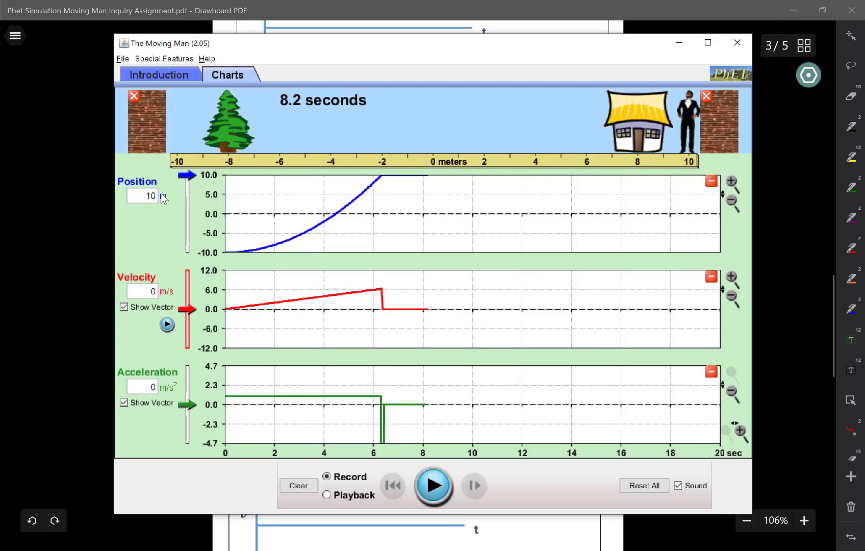
key("alt+Tab")
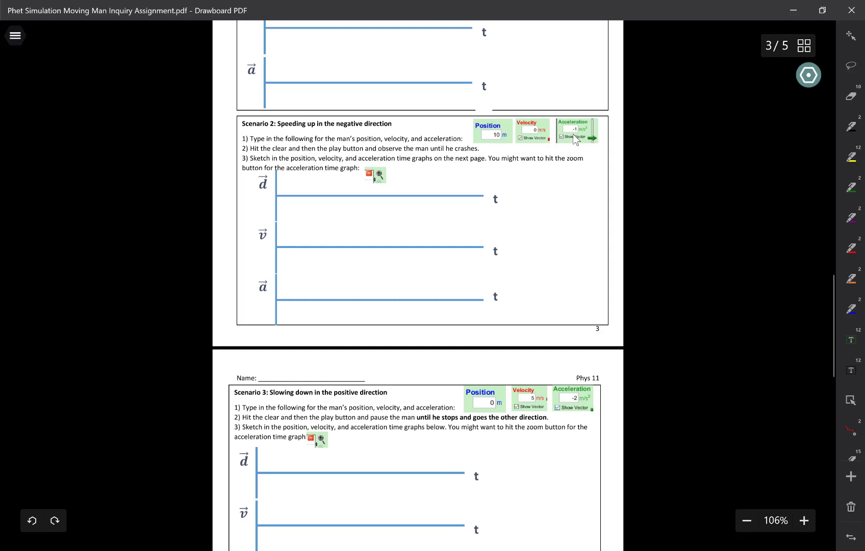
key("alt+Tab")
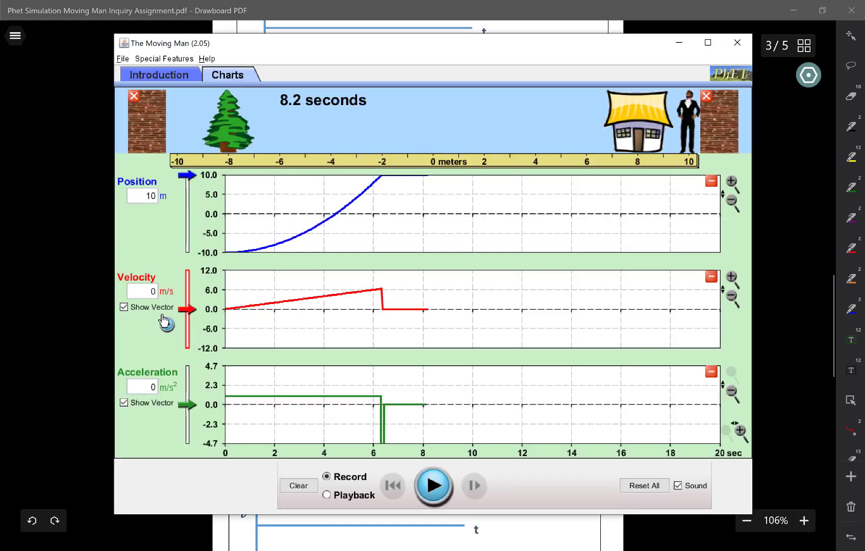
left_click(153, 388)
type("-1")
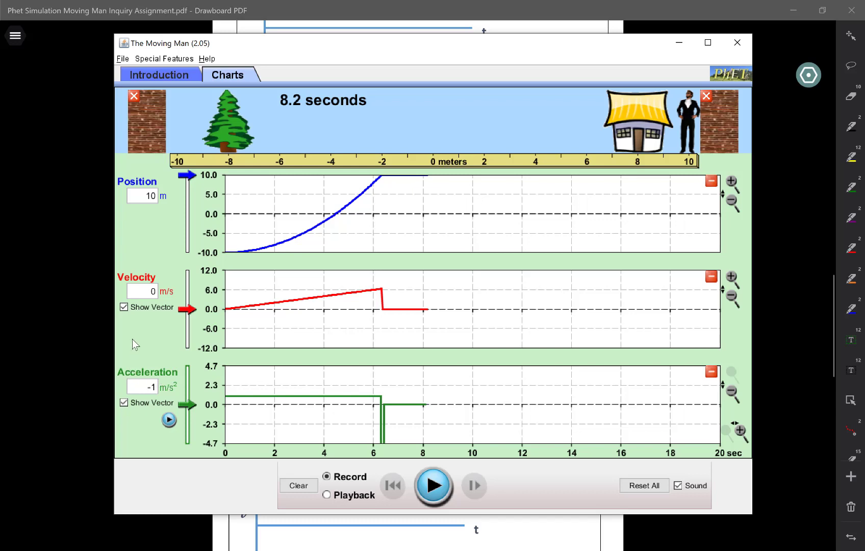
Recheck Scenario 2's instructions in the assignment and clear the previous run from the simulation's charts.
key("alt+Tab")
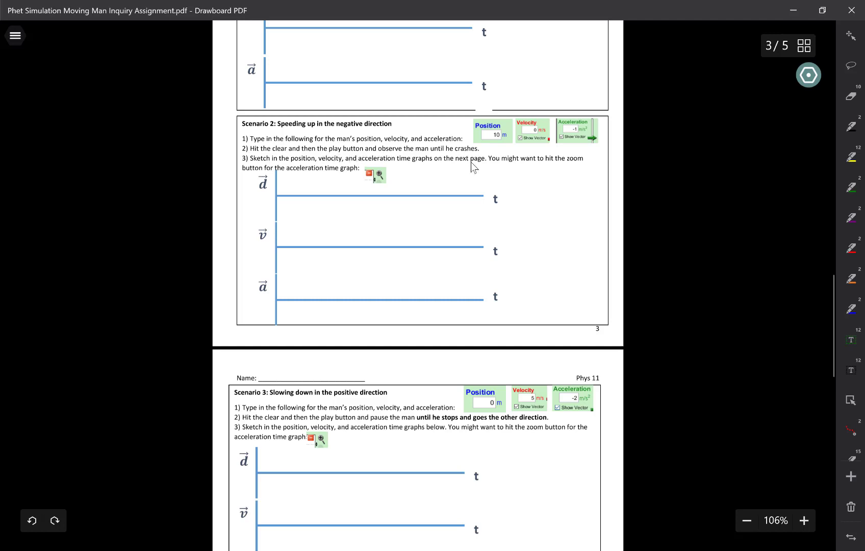
key("alt+Tab")
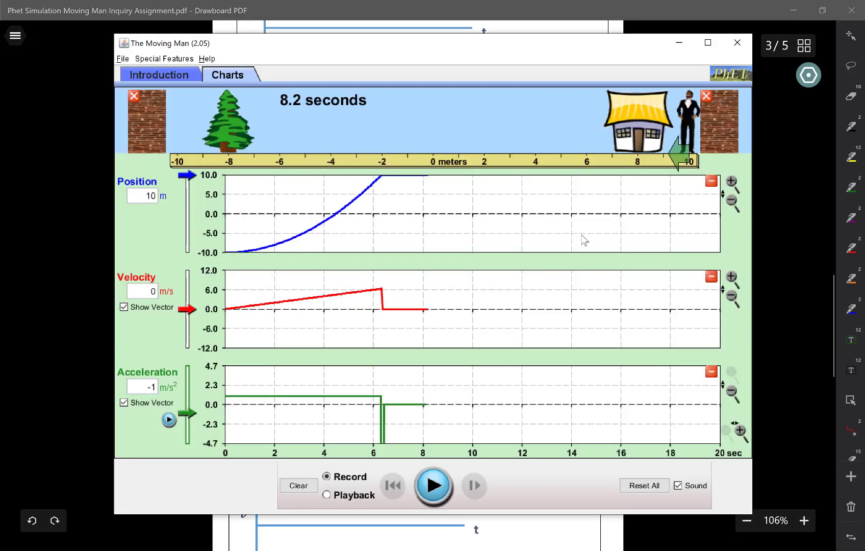
left_click(302, 487)
left_click(301, 487)
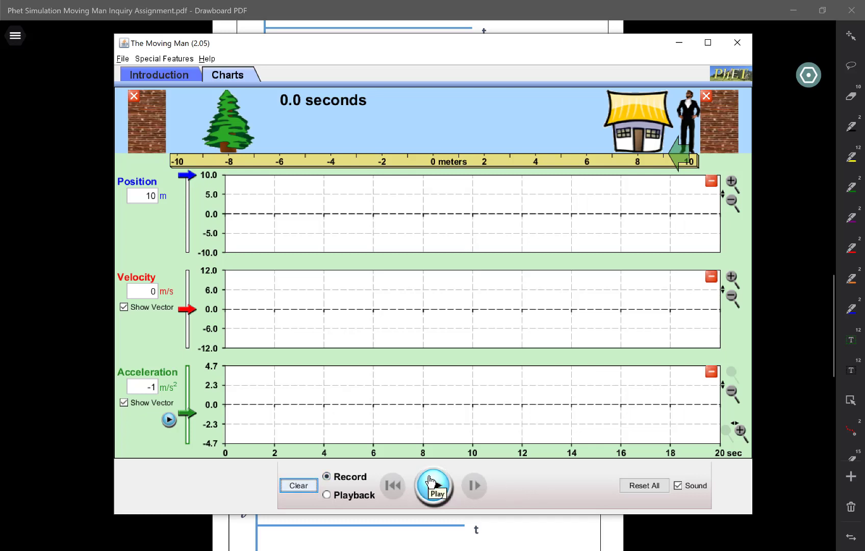
key("alt+Tab")
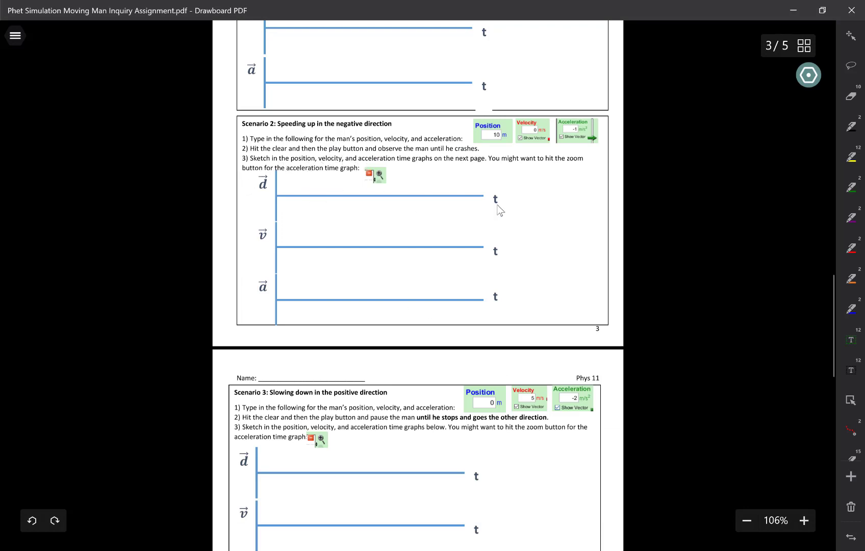
key("alt+Tab")
Look up Scenario 3 in the assignment and set the man's position to 0 m, velocity to 5 m/s and acceleration to -2 m/s².
key("alt+Tab")
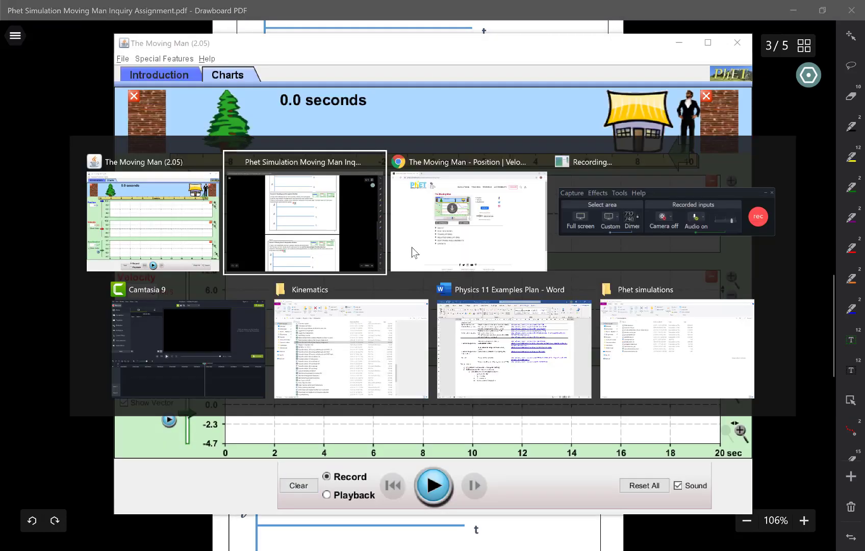
scroll(412, 247, "down", 5)
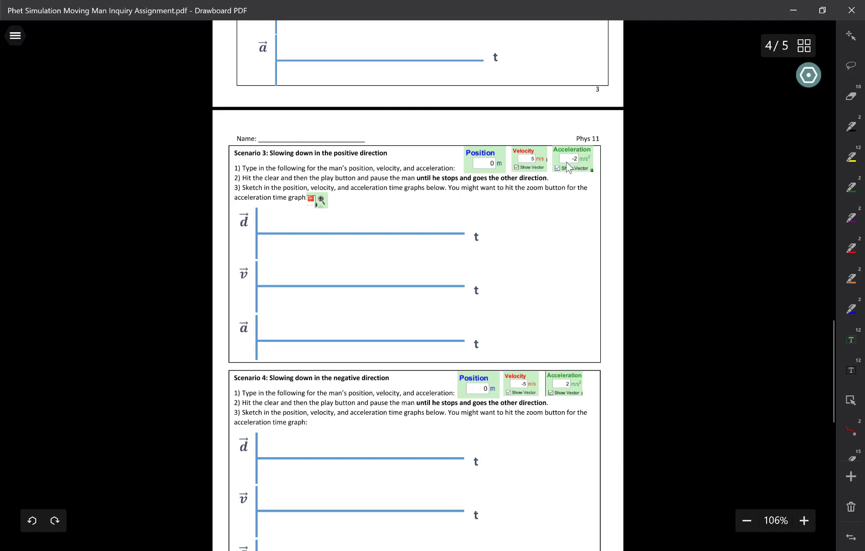
key("alt+Tab")
double_click(149, 195)
type("0")
double_click(153, 291)
type("5")
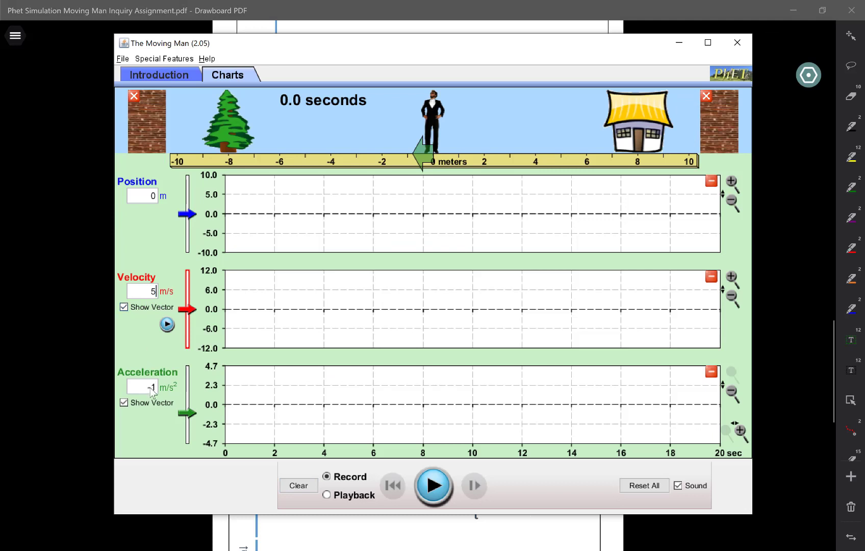
double_click(150, 389)
type("-")
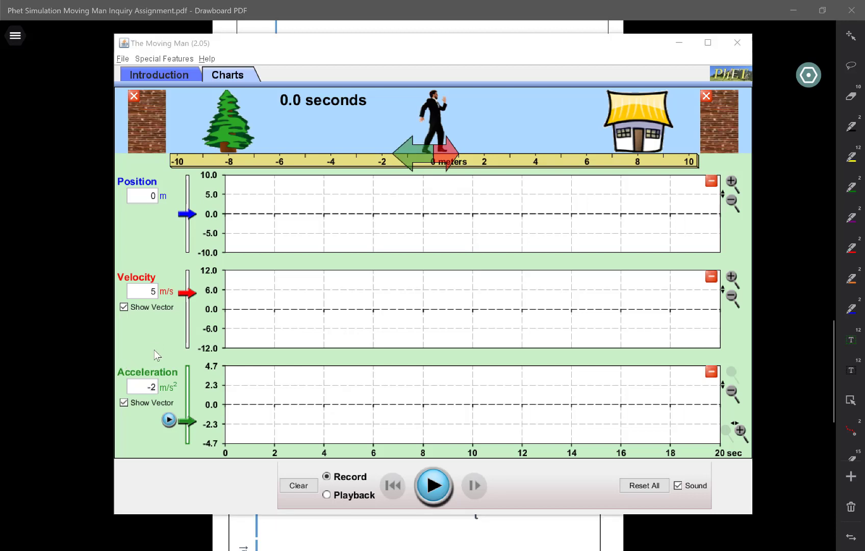
Check Scenario 3's instructions, run the simulation, and pause it just after the man stops and reverses direction.
key("alt+Tab")
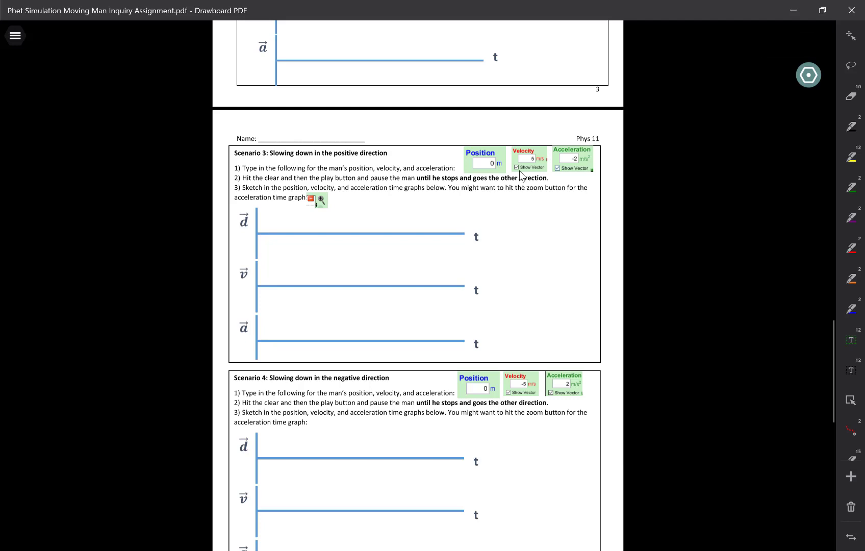
key("alt+Tab")
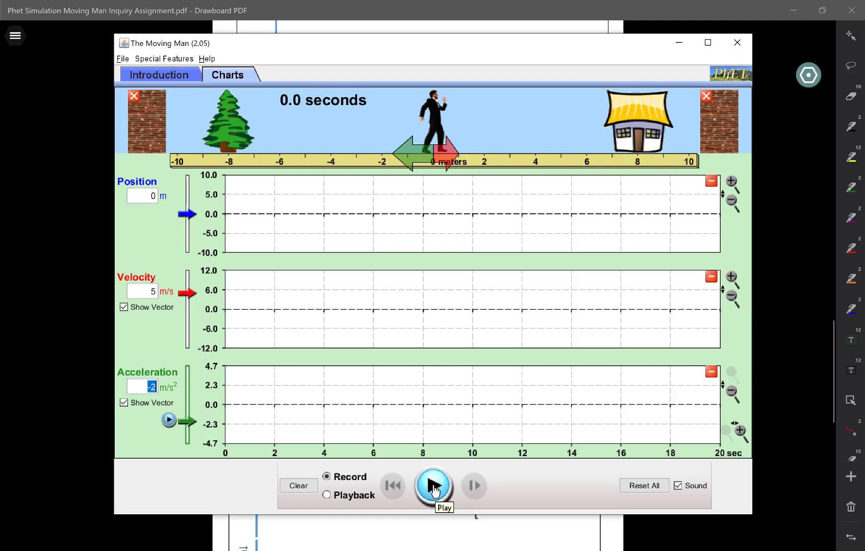
left_click(433, 487)
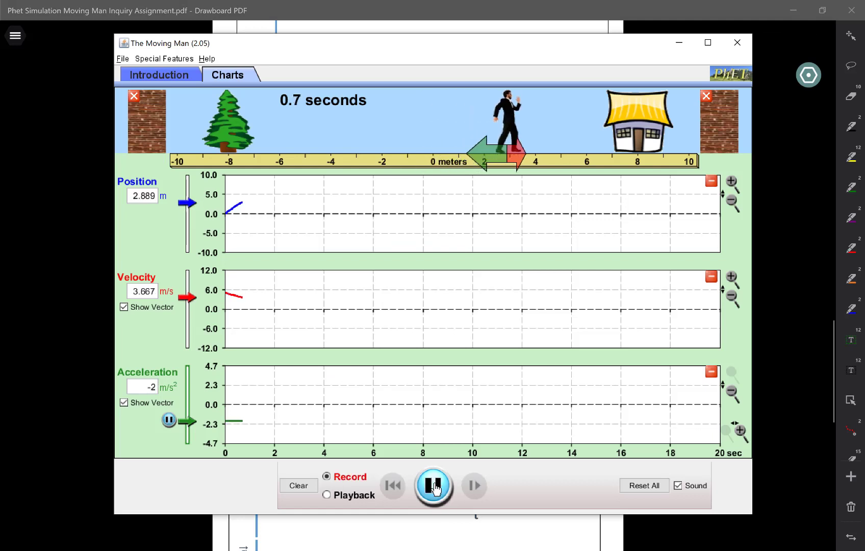
left_click(434, 488)
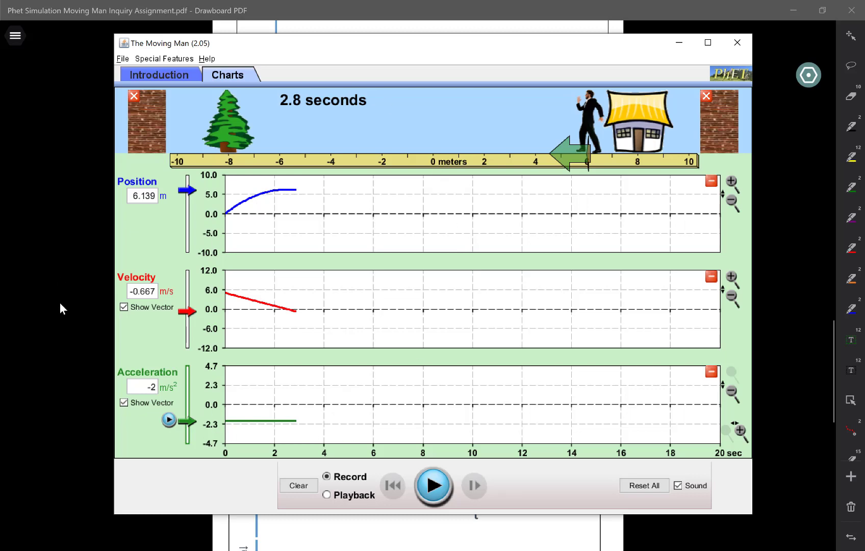
Recheck Scenario 3's instructions, resume the recording, and pause it at about 6.2 seconds while the man moves in the negative direction.
key("alt+Tab")
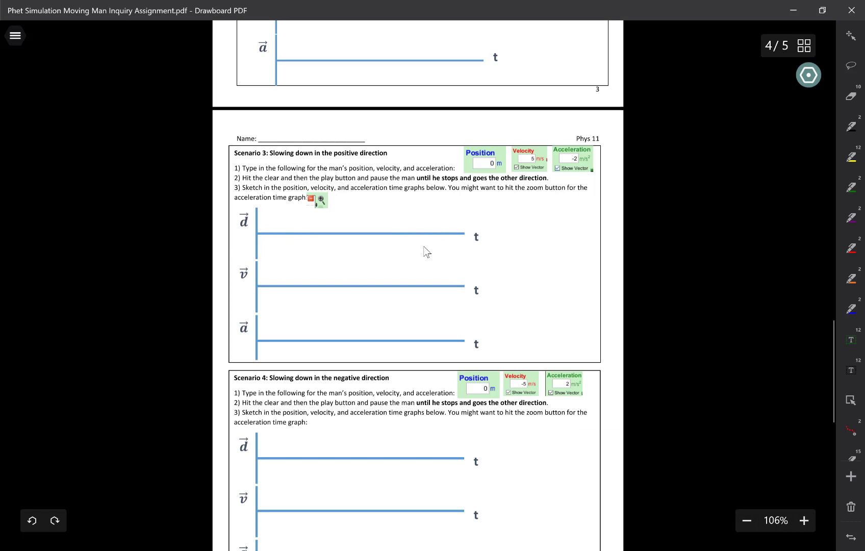
key("alt+Tab")
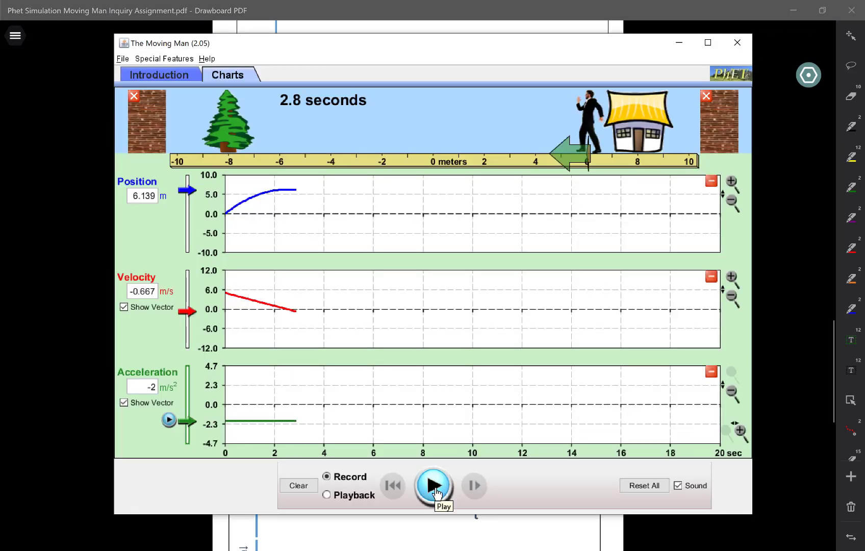
left_click(434, 485)
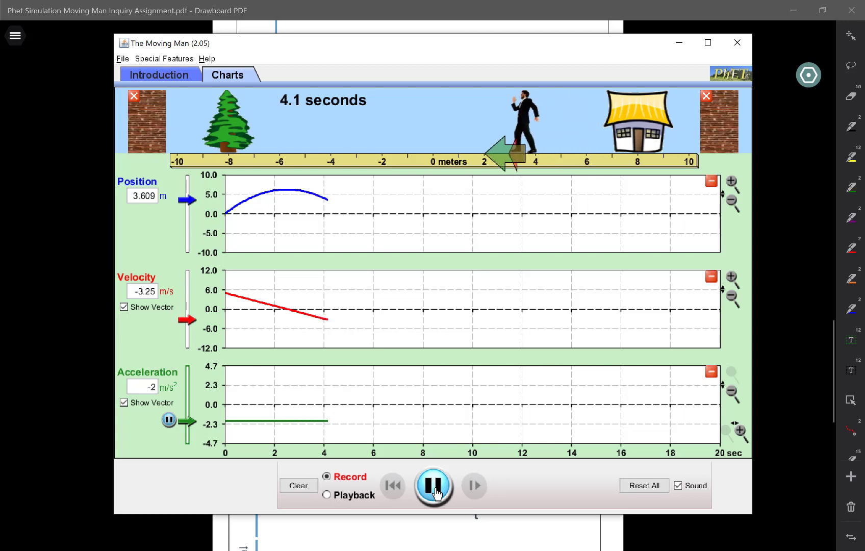
left_click(438, 475)
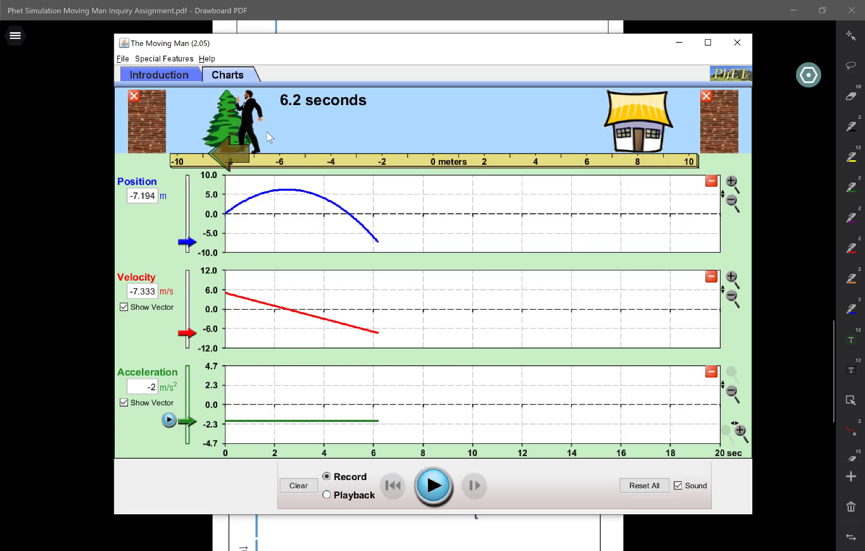
Review the blank graphs for the acceleration scenarios in the assignment and compare Scenario 3's with the recorded charts.
key("alt+Tab")
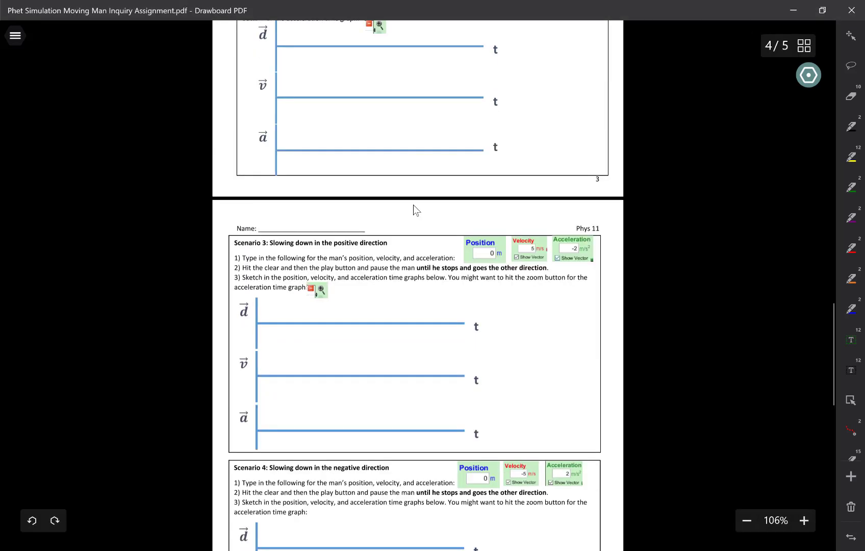
scroll(413, 205, "up", 3)
scroll(413, 207, "up", 6)
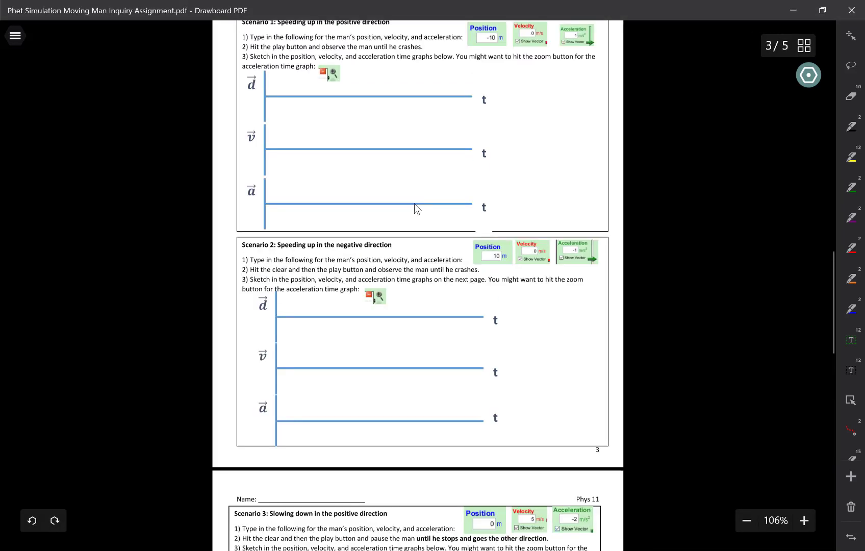
scroll(408, 224, "down", 3)
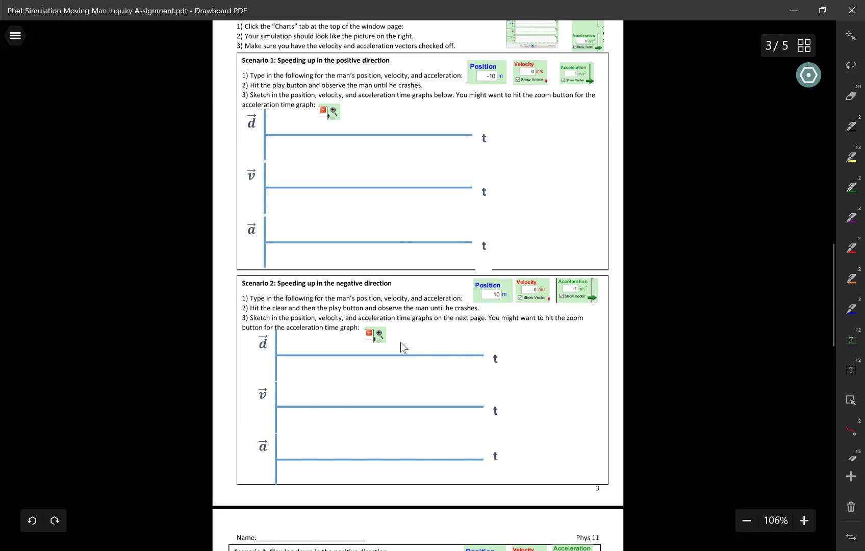
scroll(438, 349, "down", 5)
scroll(422, 287, "down", 2)
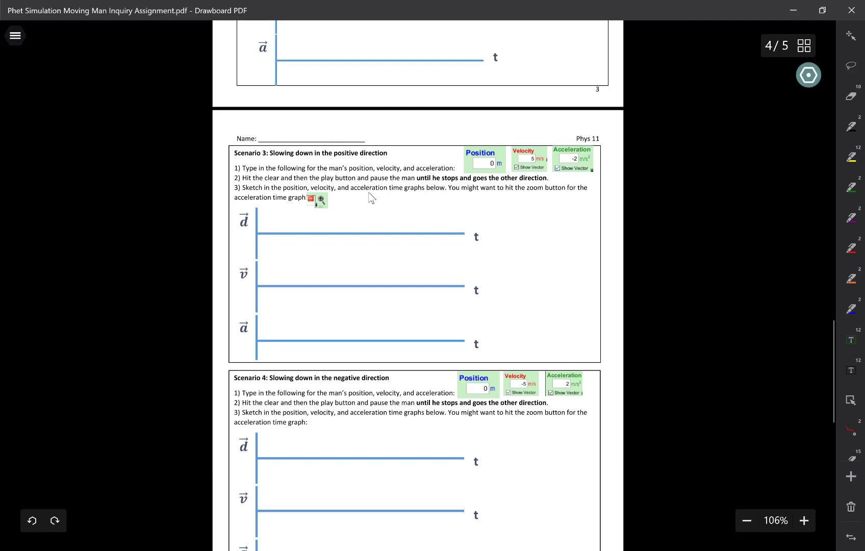
key("alt+Tab")
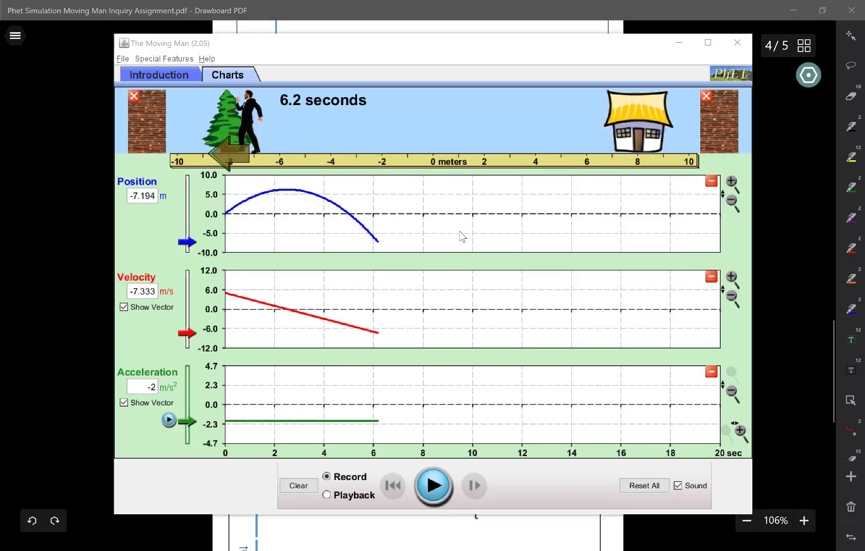
key("alt+Tab")
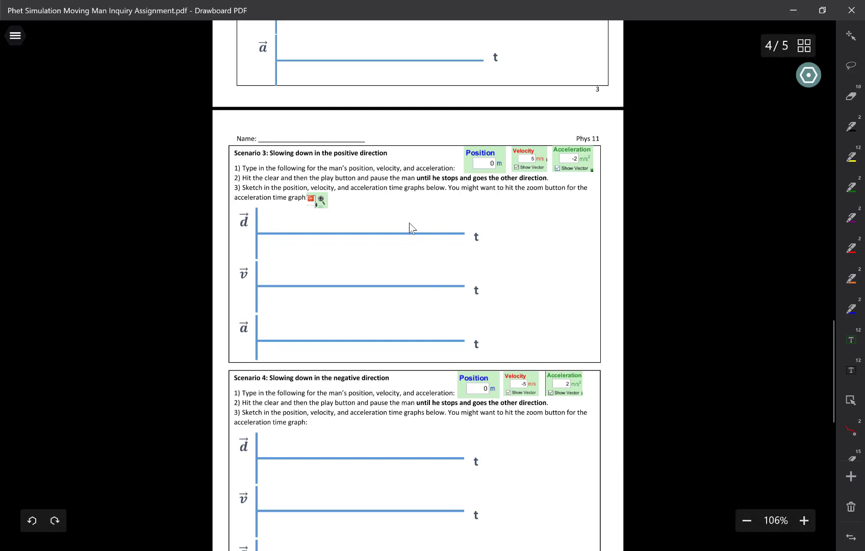
scroll(404, 227, "down", 5)
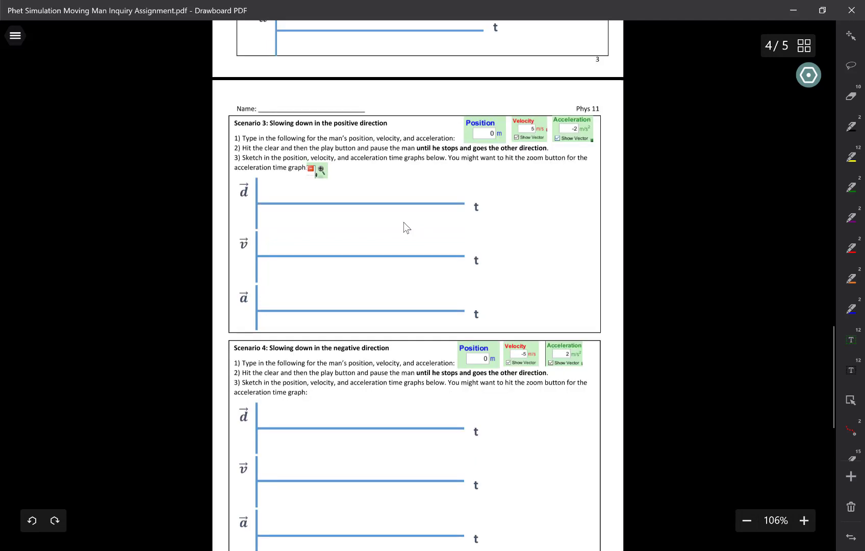